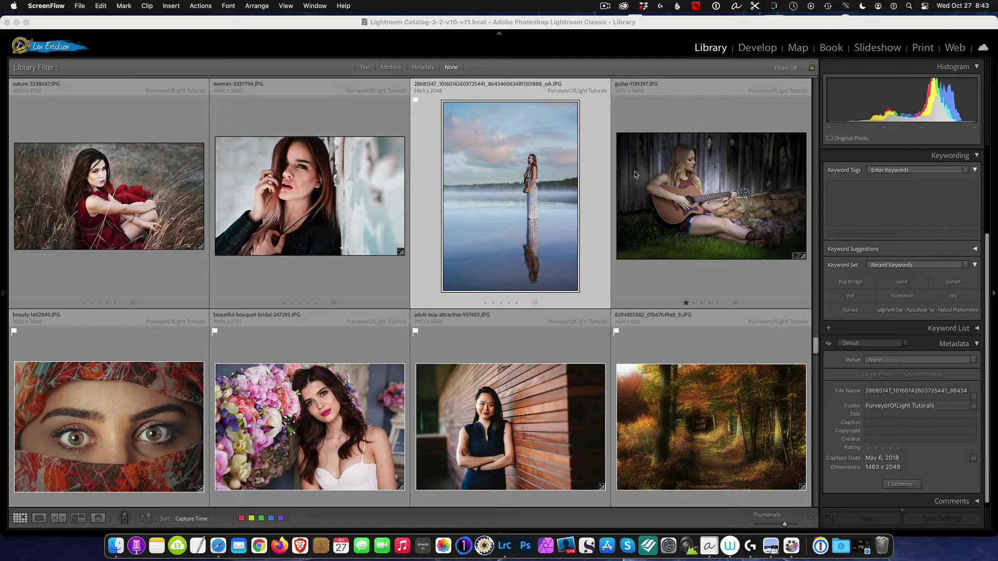
# Open the selected lake portrait in the Develop module and browse the preset groups, including the presets in Style: Cinematic II.
pyautogui.click(758, 48)
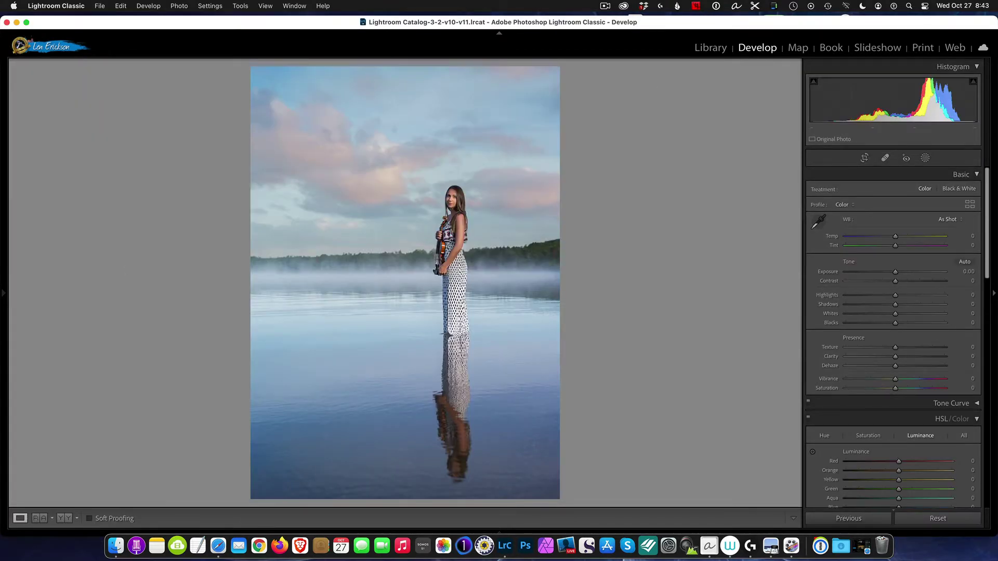
pyautogui.moveTo(6, 308)
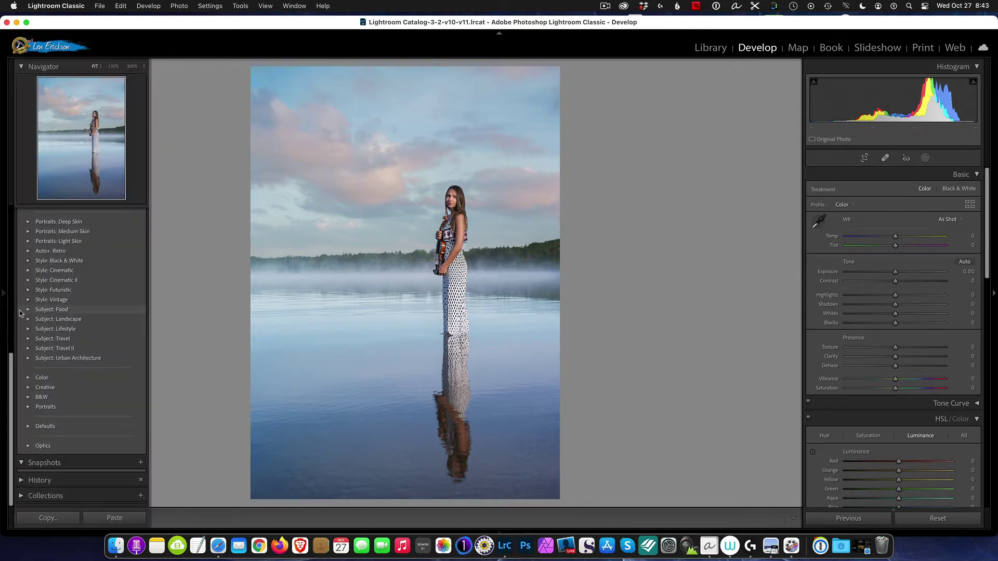
pyautogui.scroll(1, 101, 304)
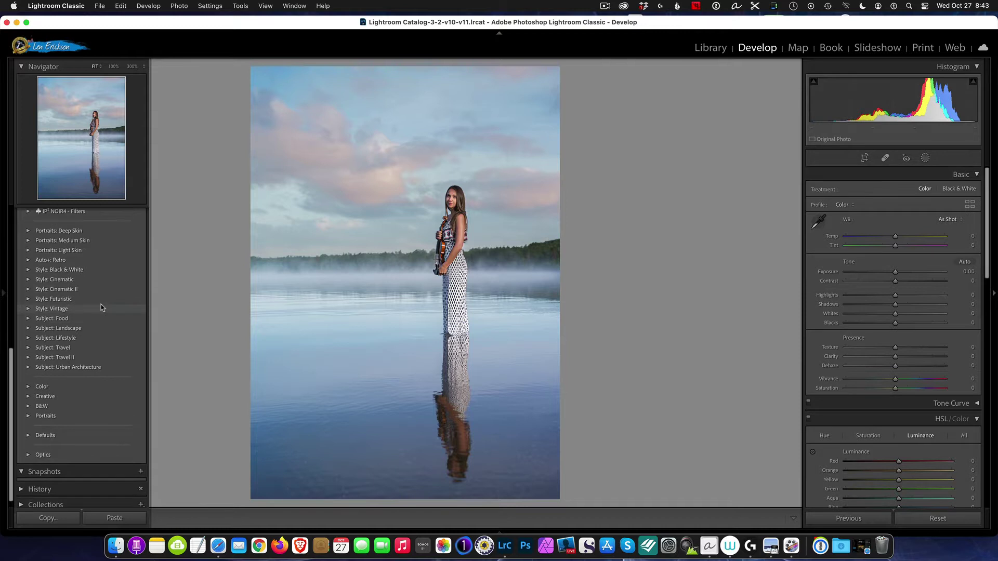
pyautogui.scroll(1, 101, 305)
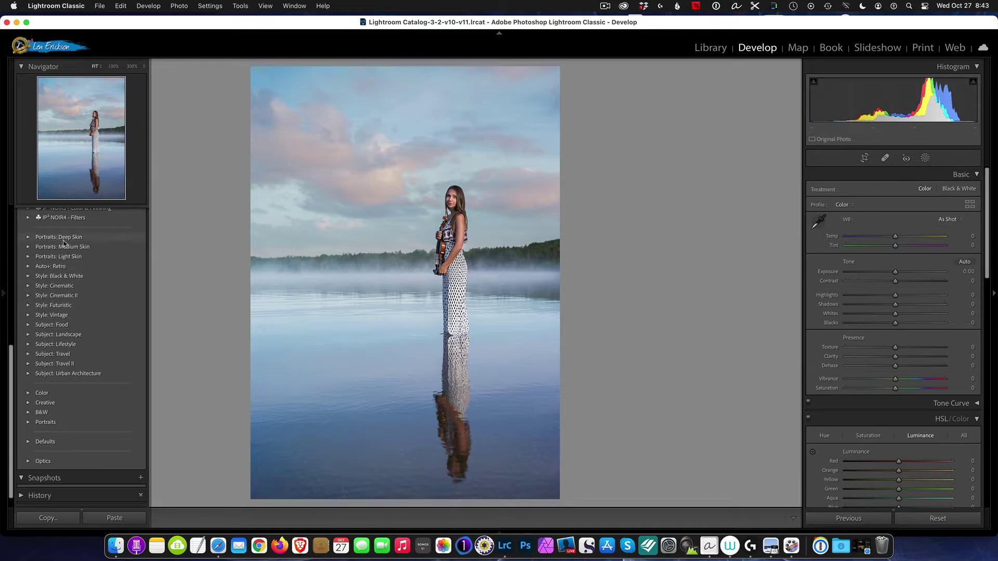
pyautogui.click(28, 296)
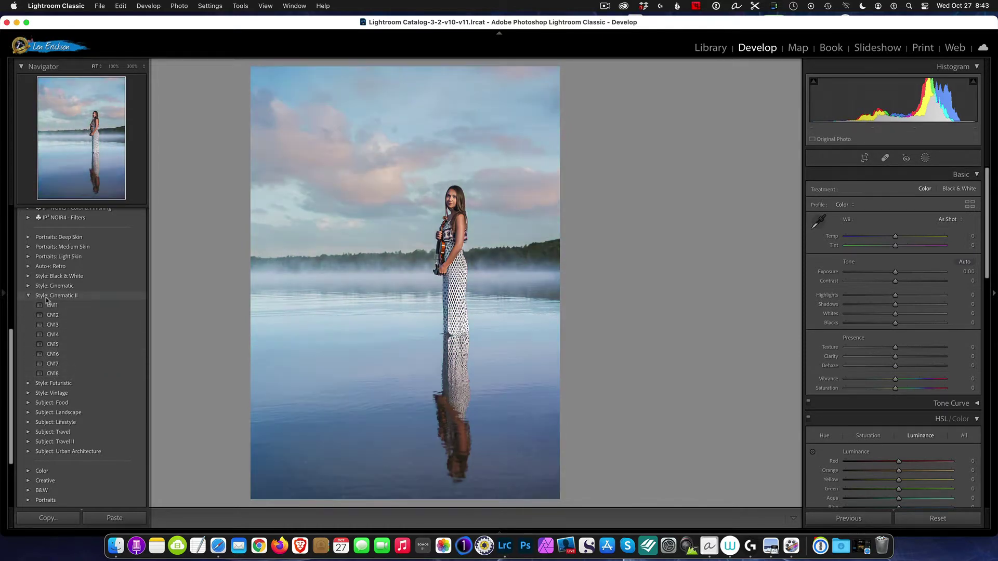
pyautogui.click(30, 296)
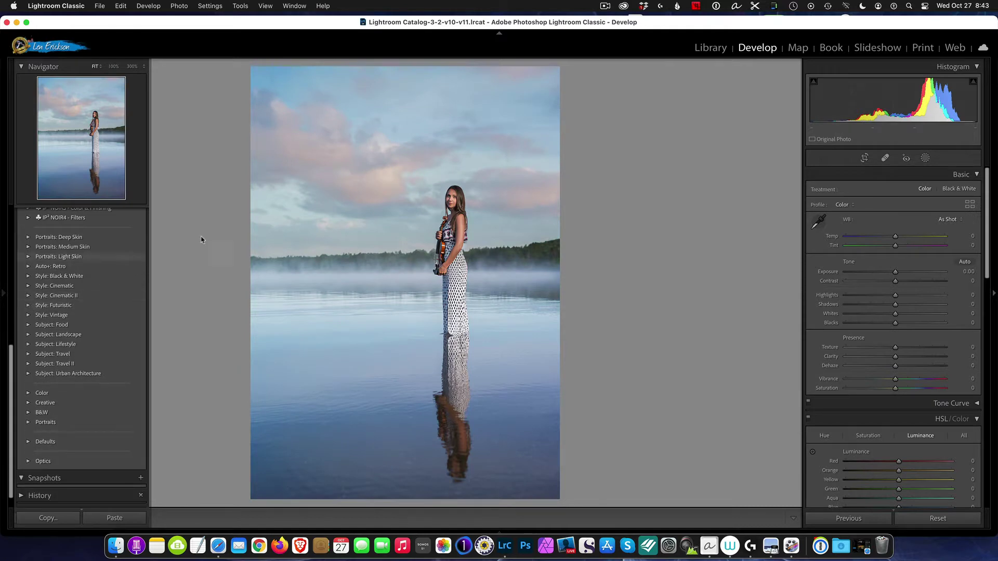
# Return to the Library module and review the Basic Info and Camera Info fields available for customizing the default metadata panel.
pyautogui.click(708, 47)
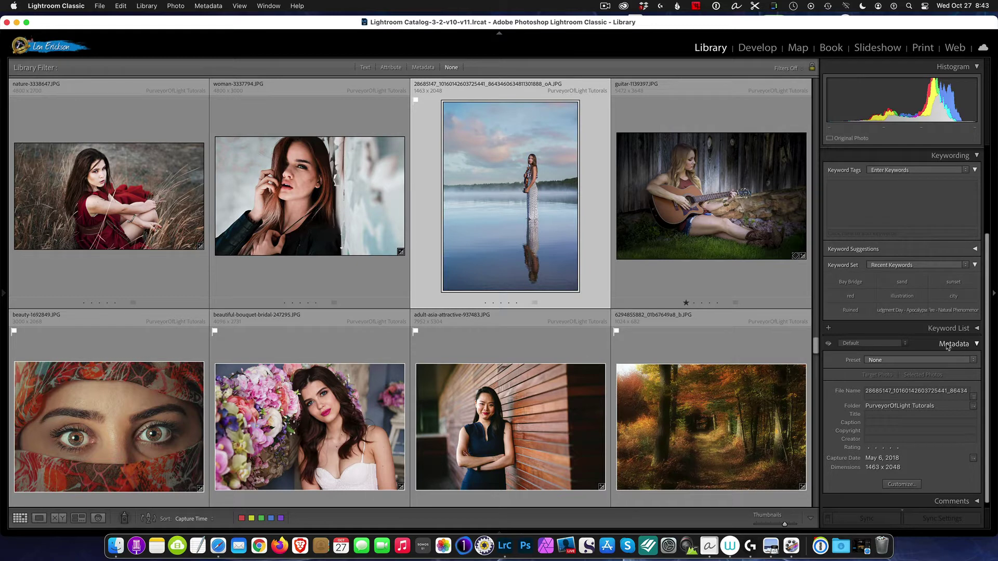
pyautogui.click(901, 487)
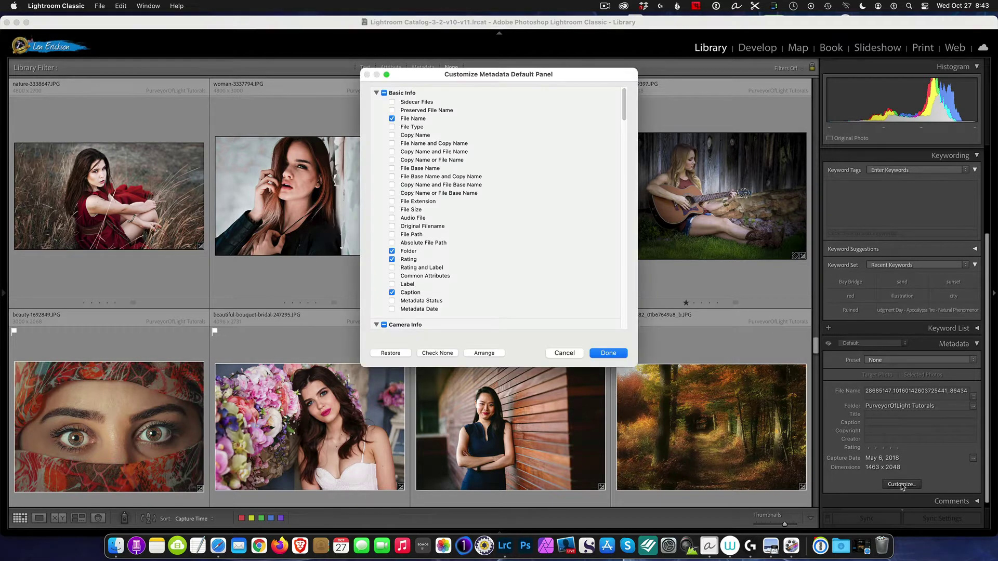
pyautogui.scroll(-2, 523, 144)
pyautogui.scroll(2, 524, 145)
pyautogui.scroll(-5, 523, 148)
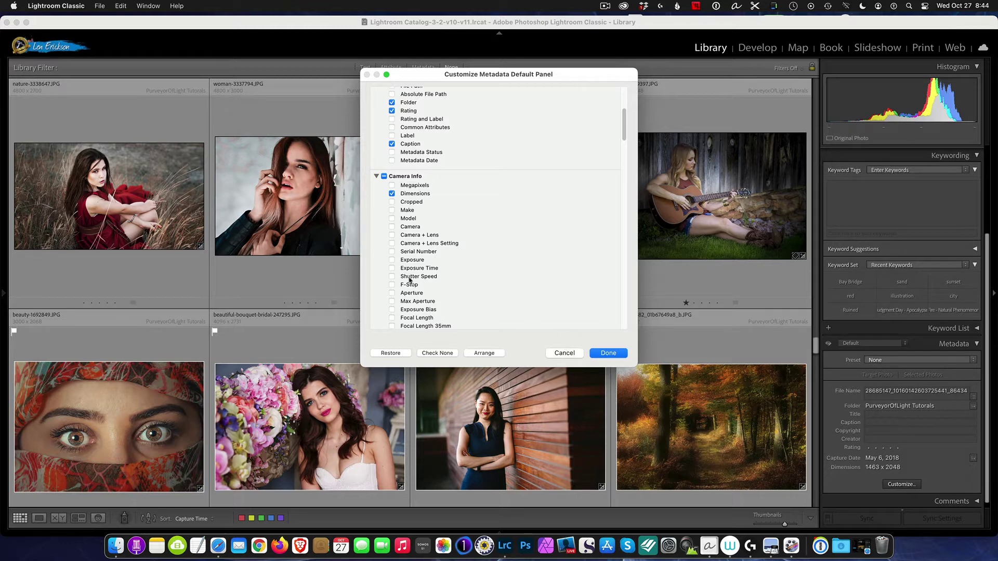
pyautogui.click(564, 354)
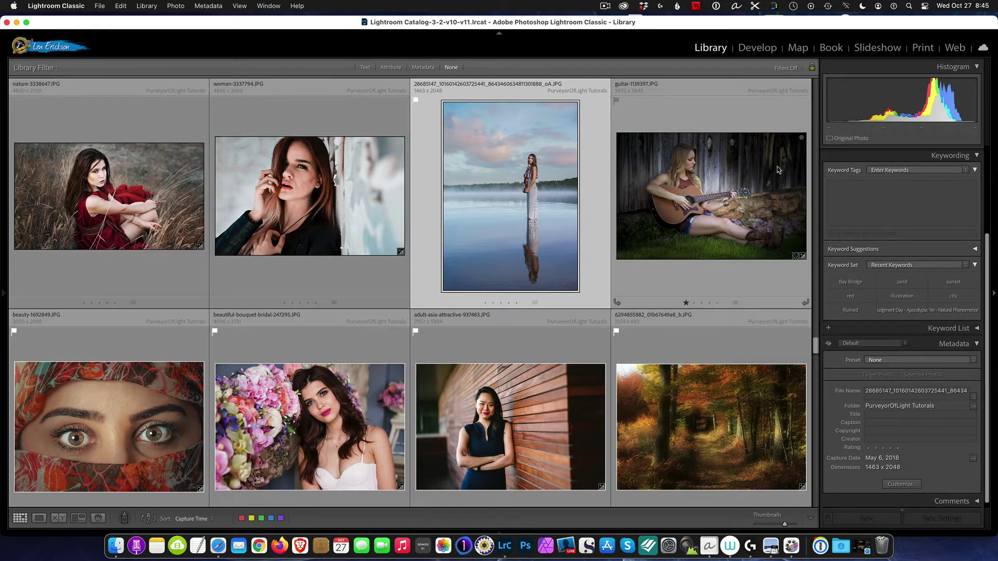
# Switch to the Develop module, create a Select Subject mask of the woman, and toggle the mask overlay to check its coverage.
pyautogui.click(757, 47)
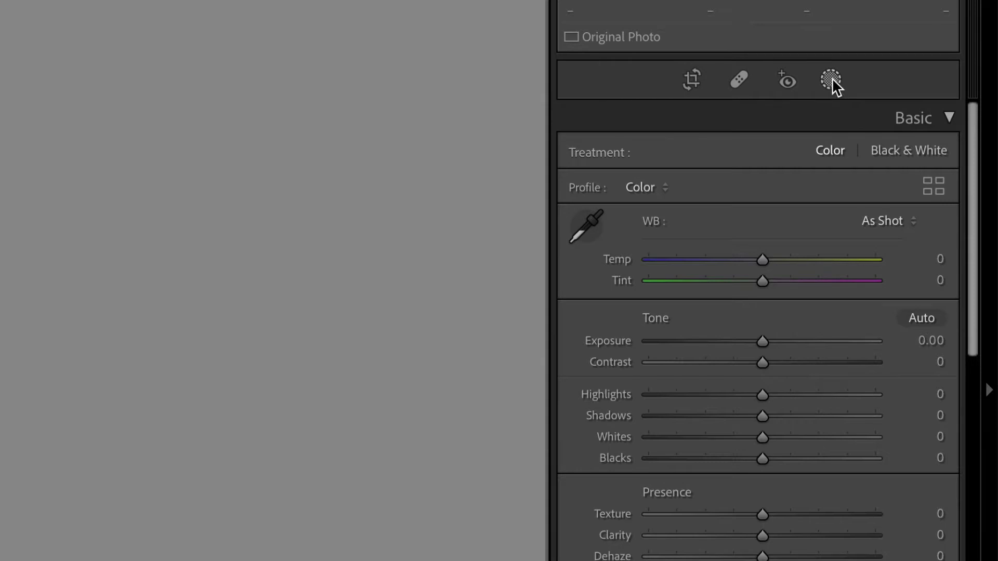
pyautogui.click(834, 79)
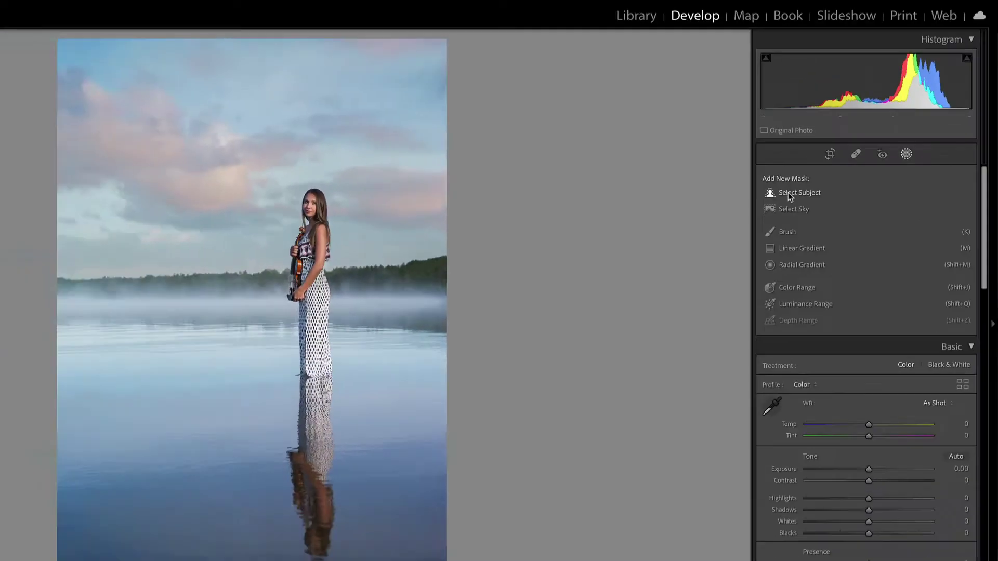
pyautogui.click(591, 156)
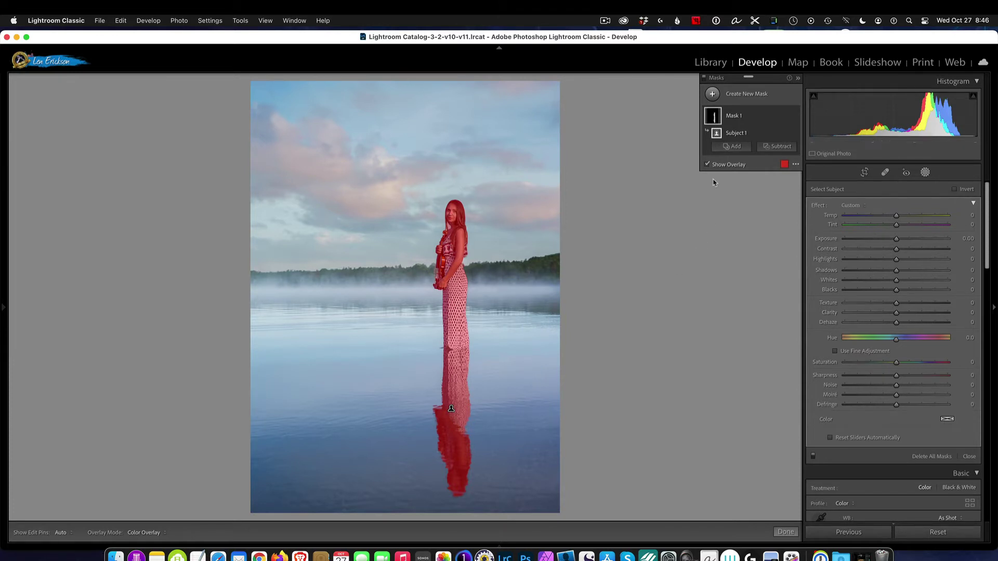
pyautogui.click(707, 164)
pyautogui.click(707, 164)
pyautogui.click(707, 164)
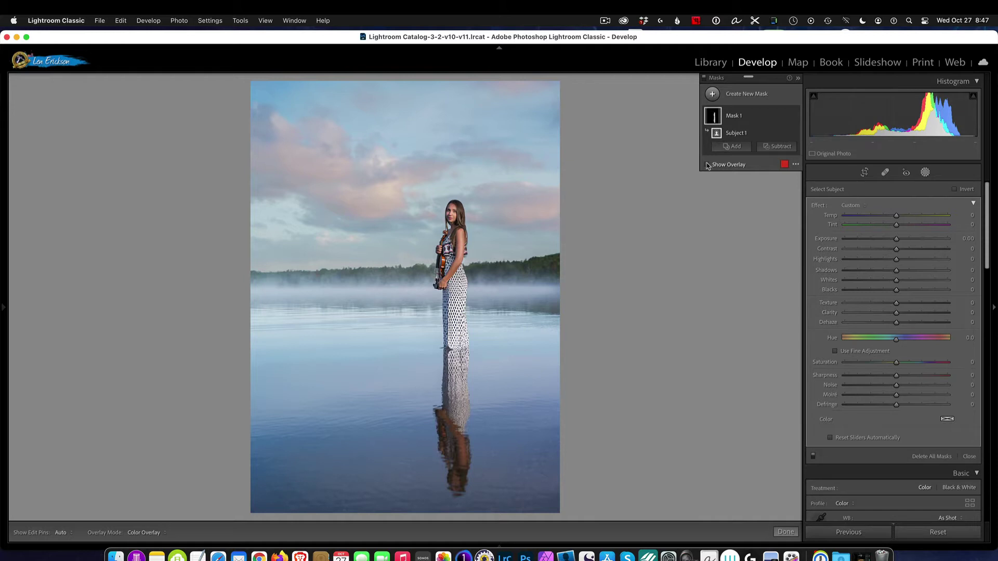
pyautogui.click(707, 165)
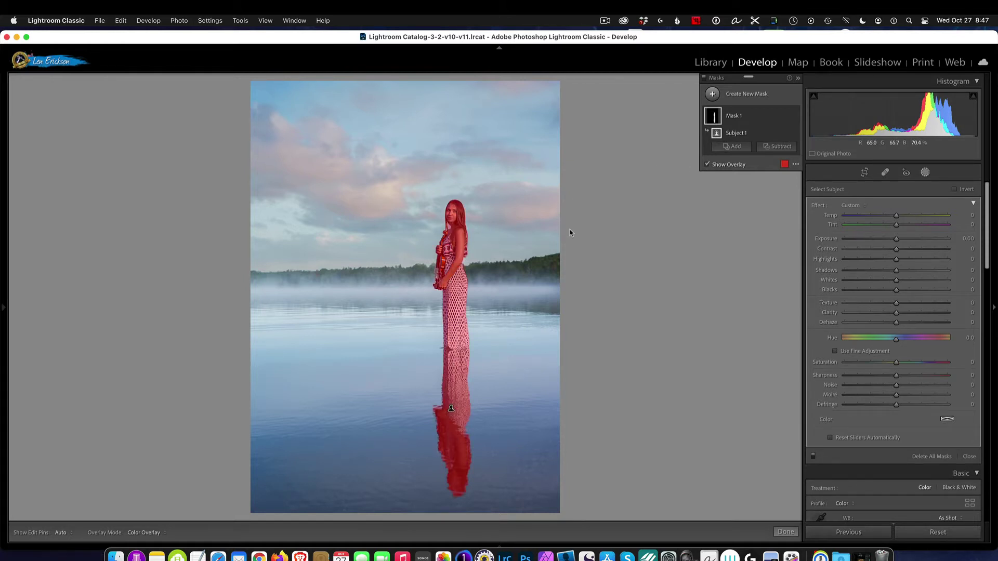
# Raise the red mask overlay's opacity to the maximum, compare the photo with and without it, and leave the overlay hidden.
pyautogui.click(783, 165)
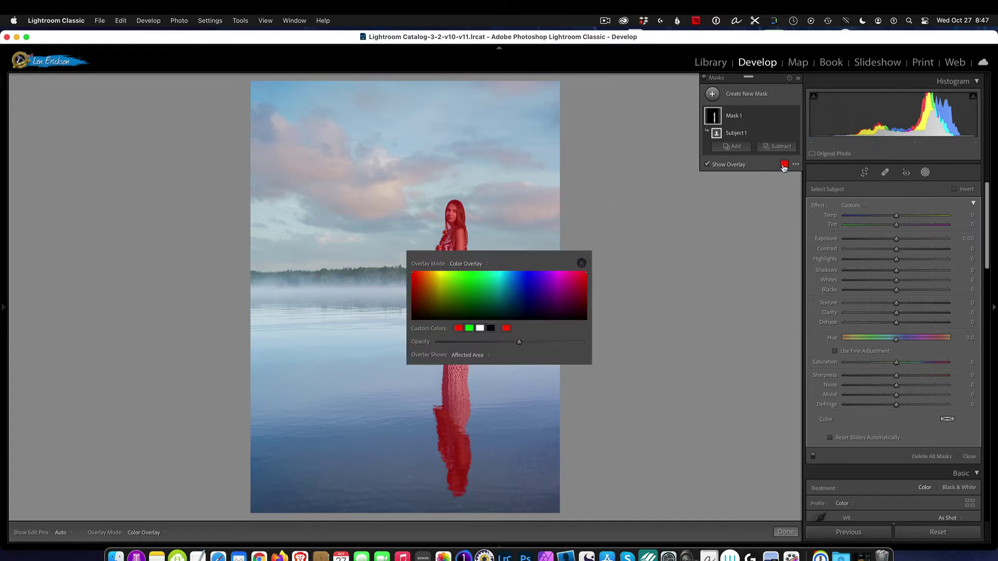
pyautogui.moveTo(518, 342); pyautogui.dragTo(584, 342)
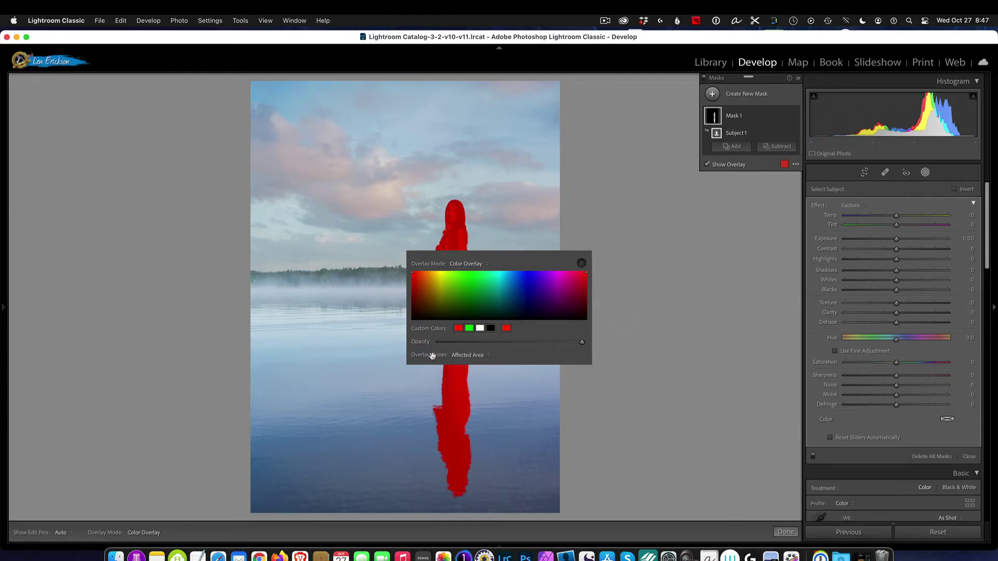
pyautogui.click(582, 264)
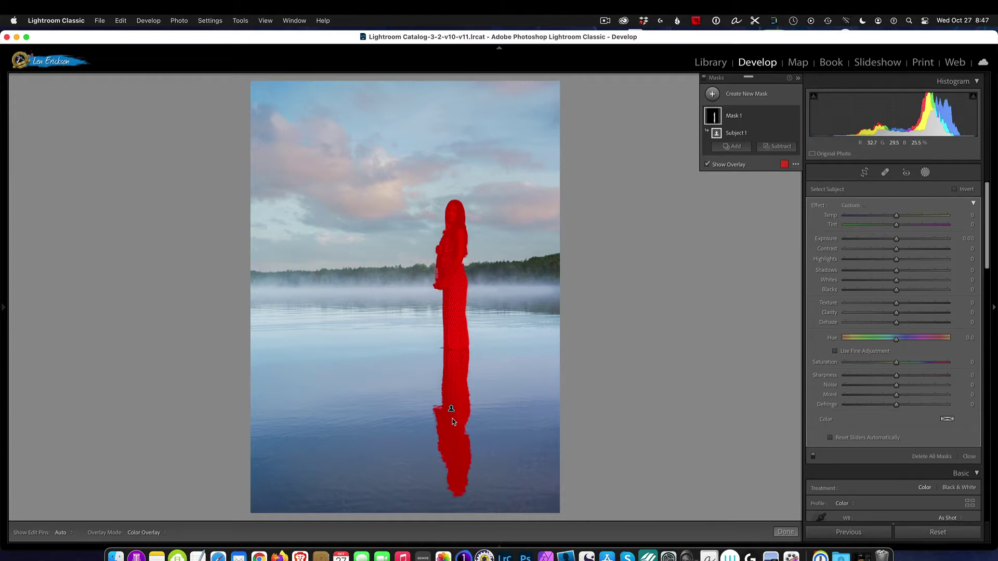
pyautogui.click(707, 165)
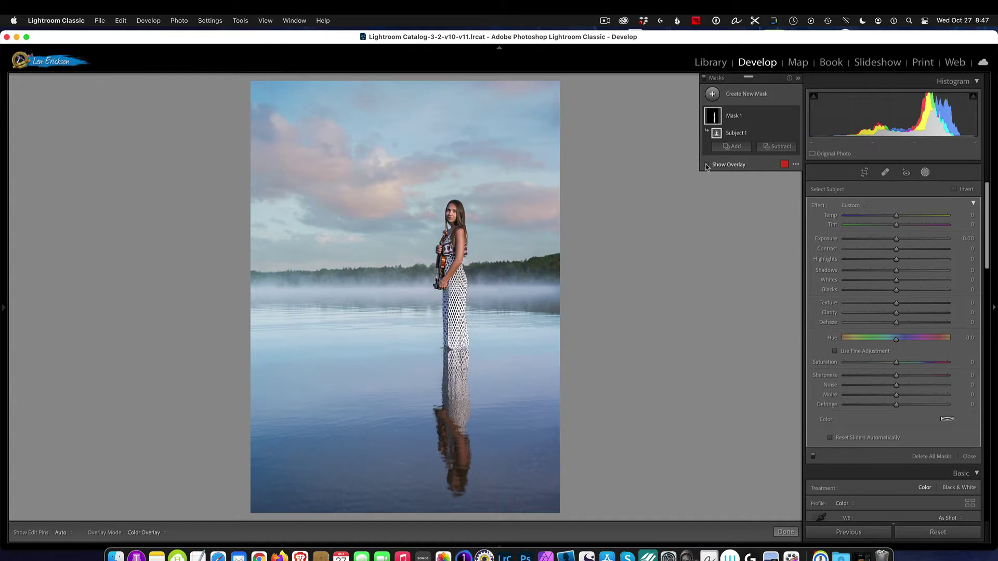
pyautogui.click(706, 165)
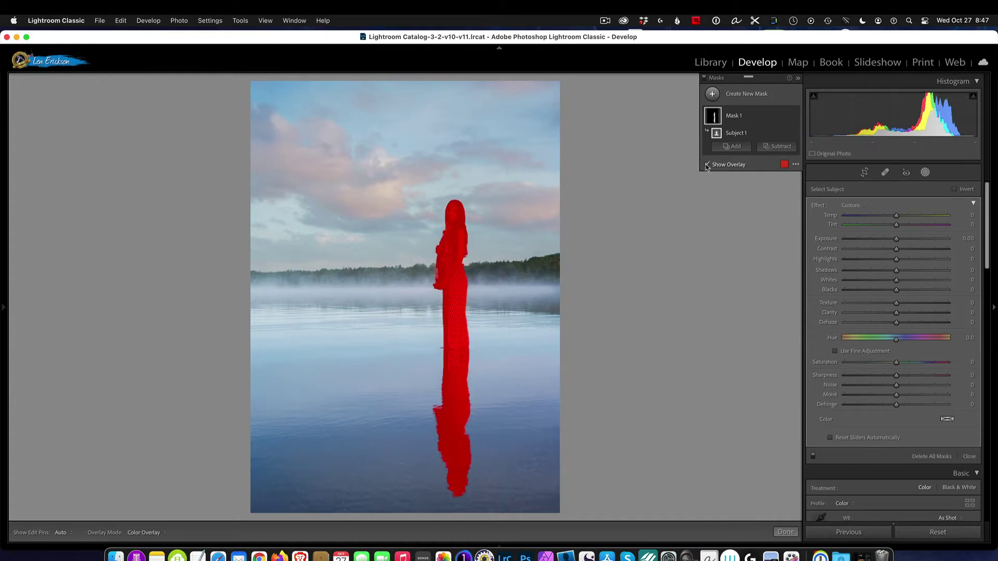
pyautogui.click(706, 165)
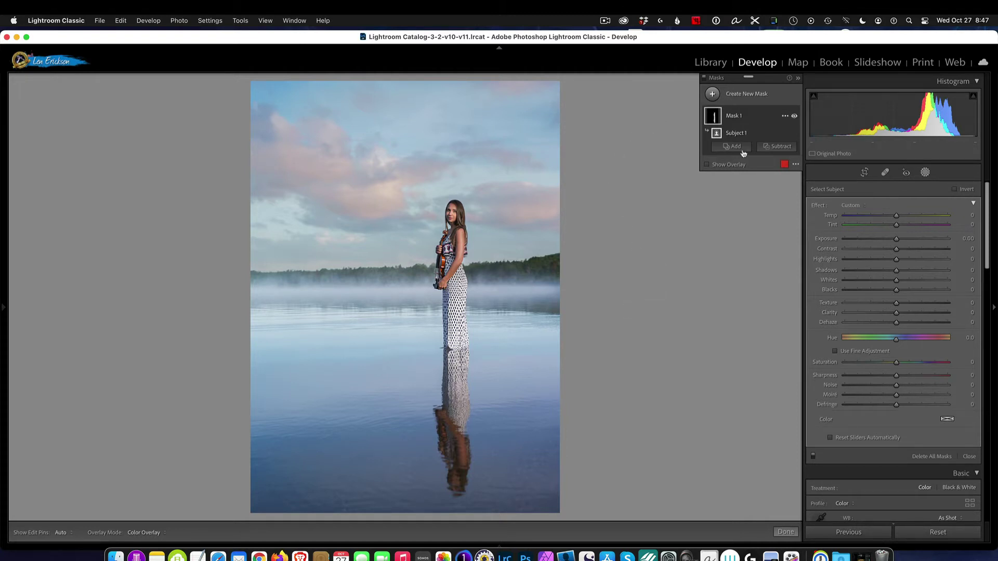
# Replace the existing subject mask with a Select Sky mask and rename the mask "Sky".
pyautogui.click(926, 460)
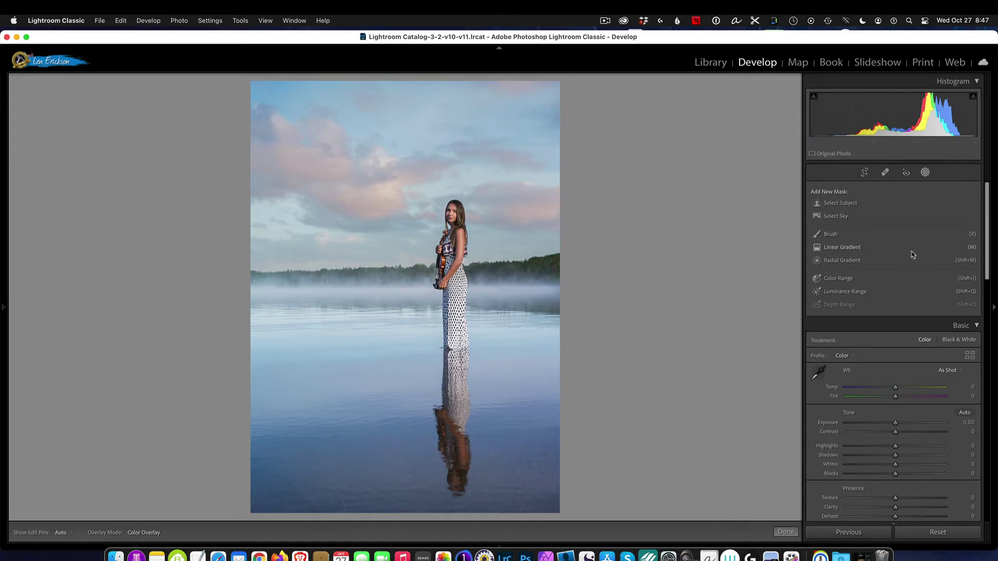
pyautogui.click(836, 215)
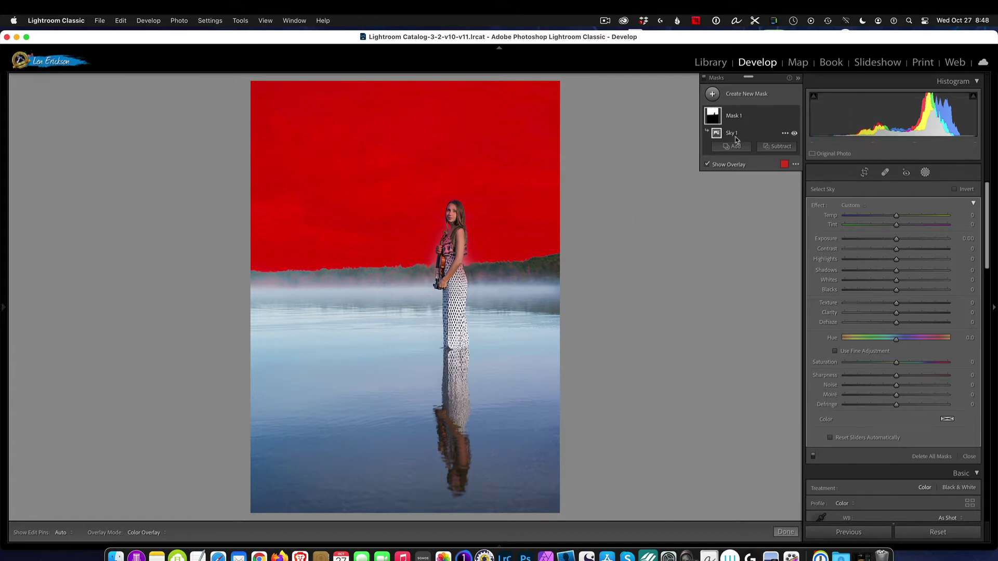
pyautogui.click(785, 117)
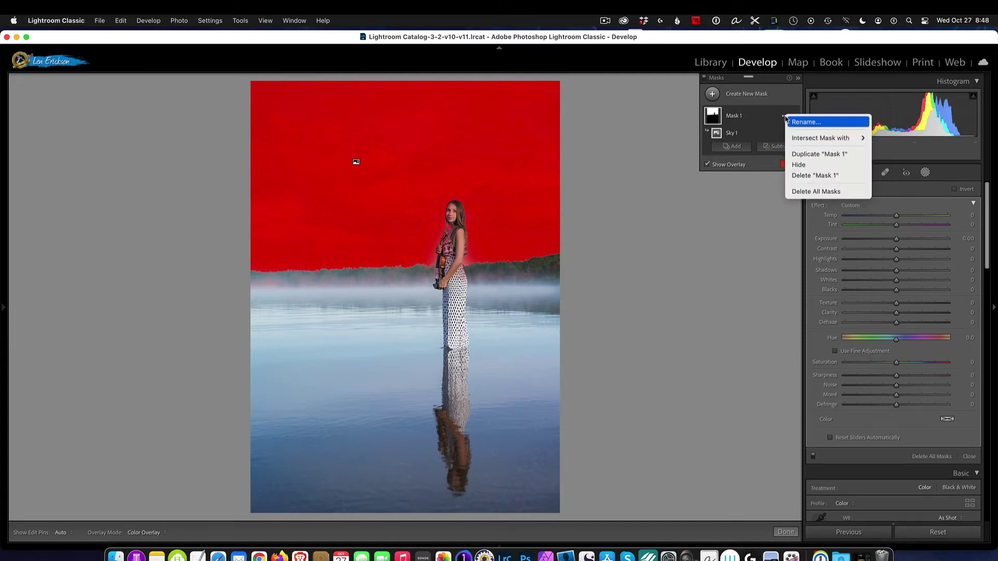
pyautogui.click(798, 123)
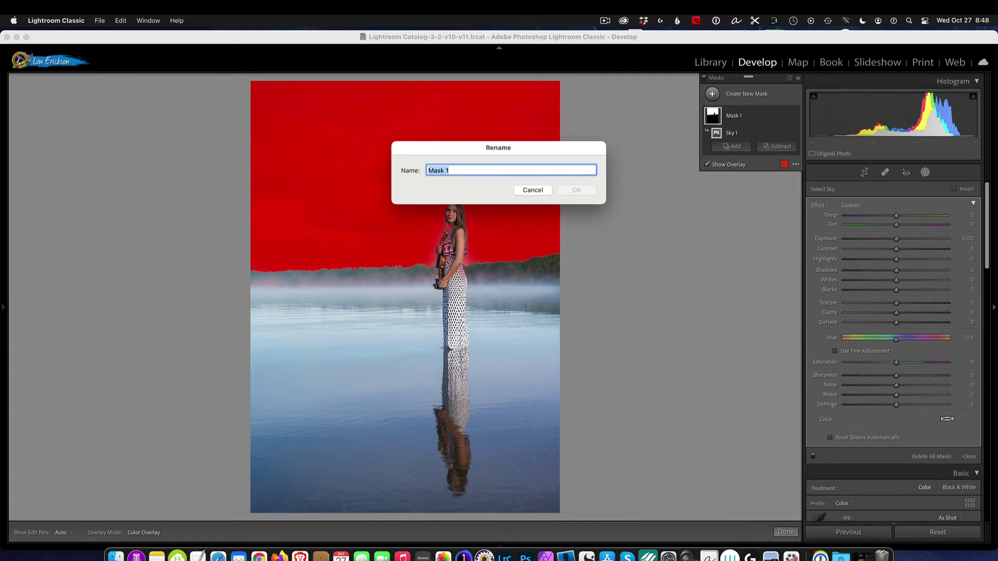
pyautogui.write('S')
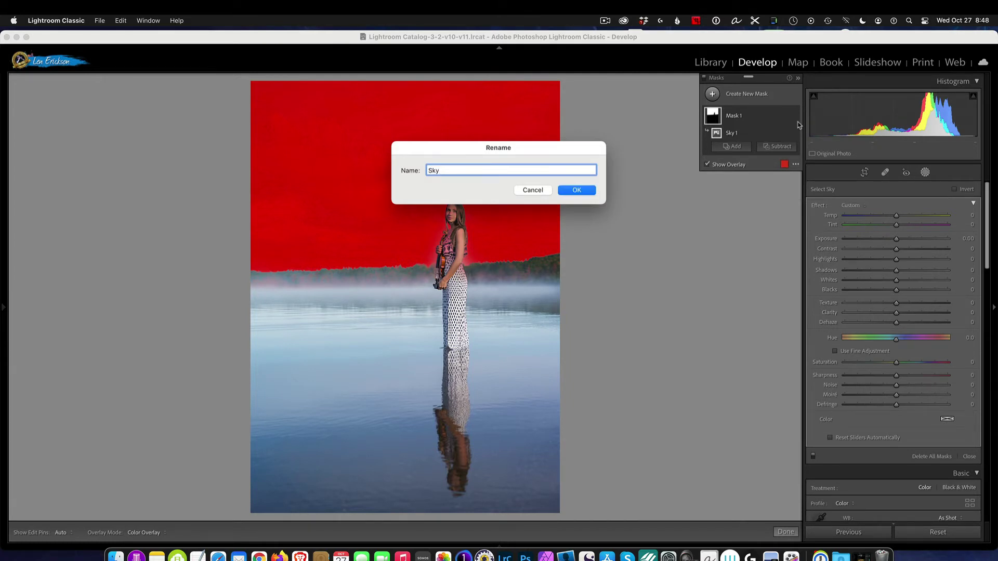
pyautogui.write('ky')
pyautogui.press('Return')
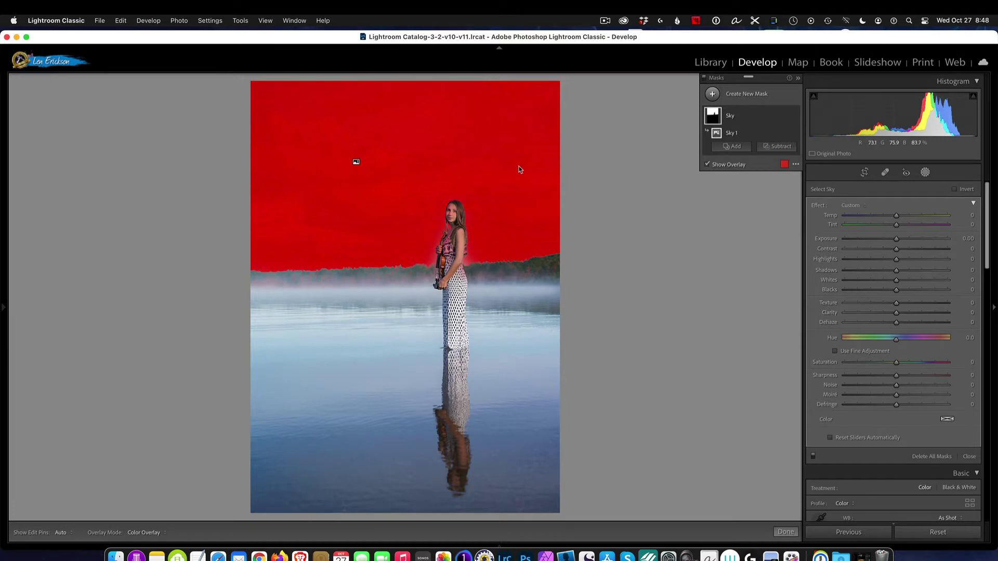
# Add a separate Select Subject mask for the woman and, with the overlay hidden, lower its exposure to -1.18.
pyautogui.click(747, 94)
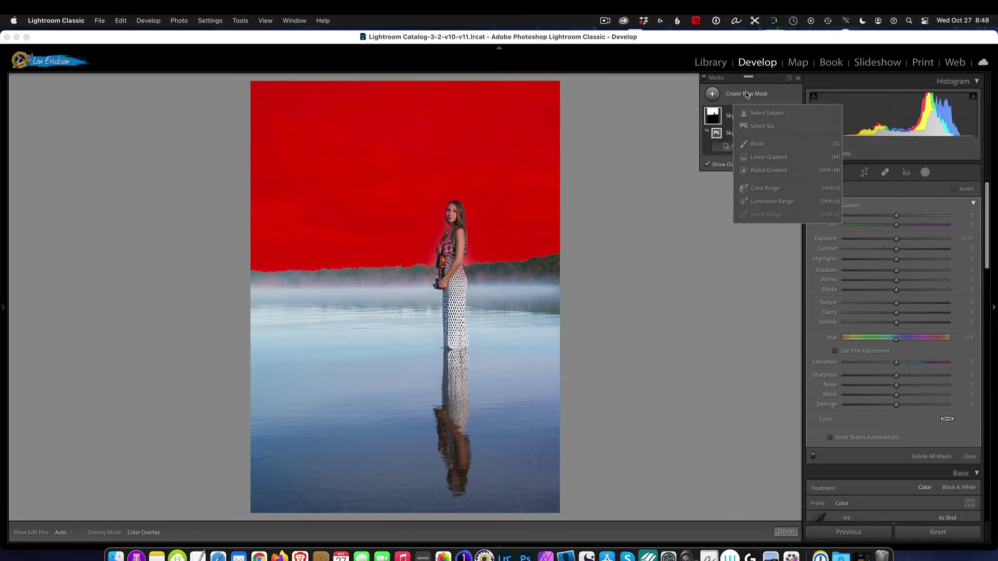
pyautogui.click(759, 114)
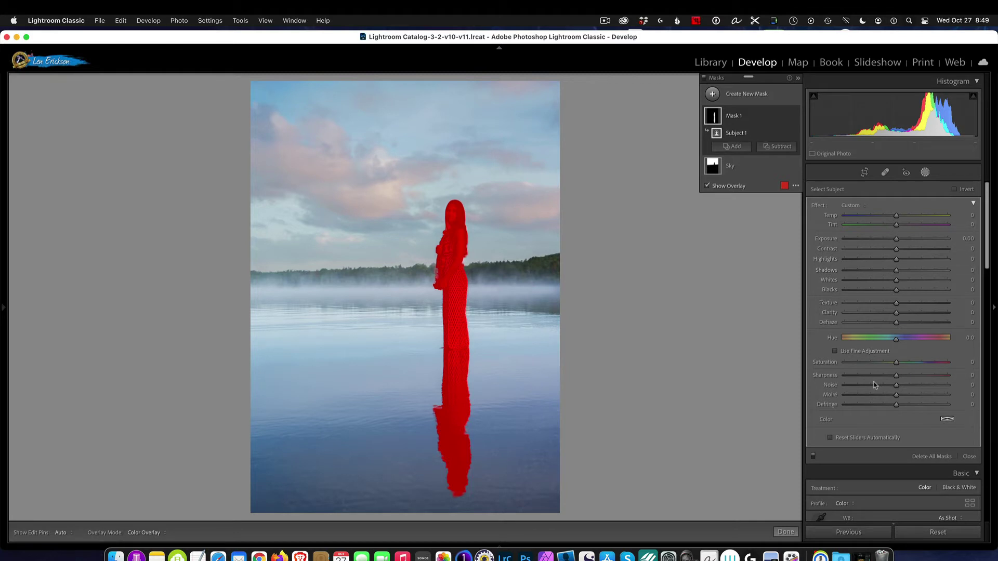
pyautogui.click(749, 169)
pyautogui.click(752, 117)
pyautogui.click(707, 186)
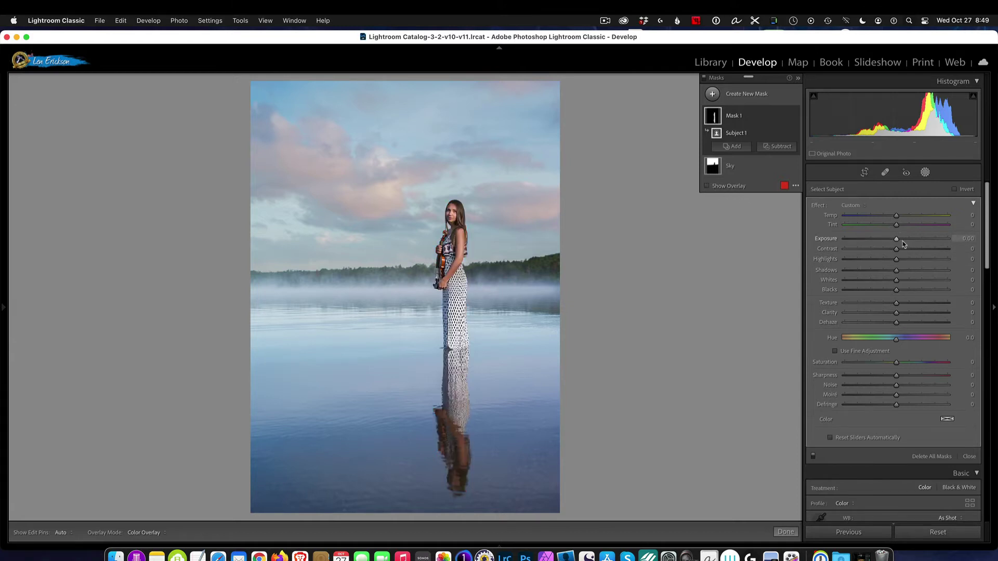
pyautogui.moveTo(898, 241)
pyautogui.mouseDown()
pyautogui.moveTo(929, 246)
pyautogui.moveTo(873, 243)
pyautogui.moveTo(891, 243)
pyautogui.moveTo(882, 246)
pyautogui.mouseUp()
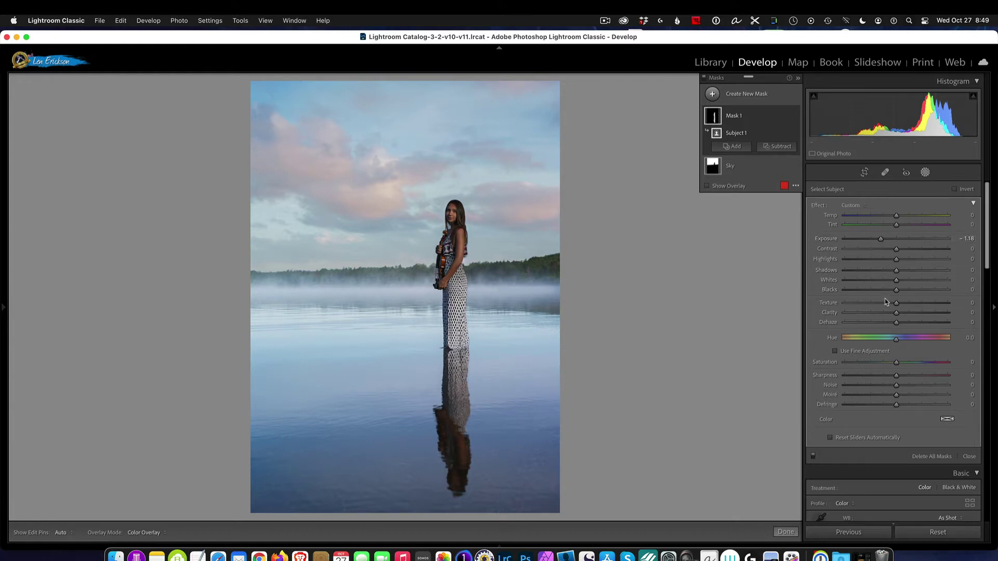
# Adjust the Sky mask with the overlay hidden: exposure 0.29, contrast 13 and clarity 21.
pyautogui.click(742, 167)
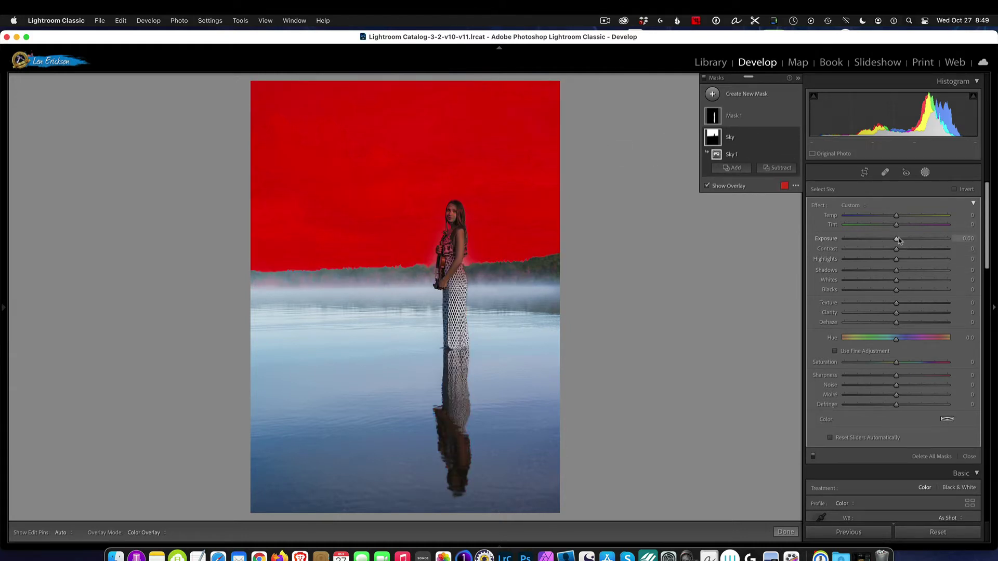
pyautogui.click(707, 185)
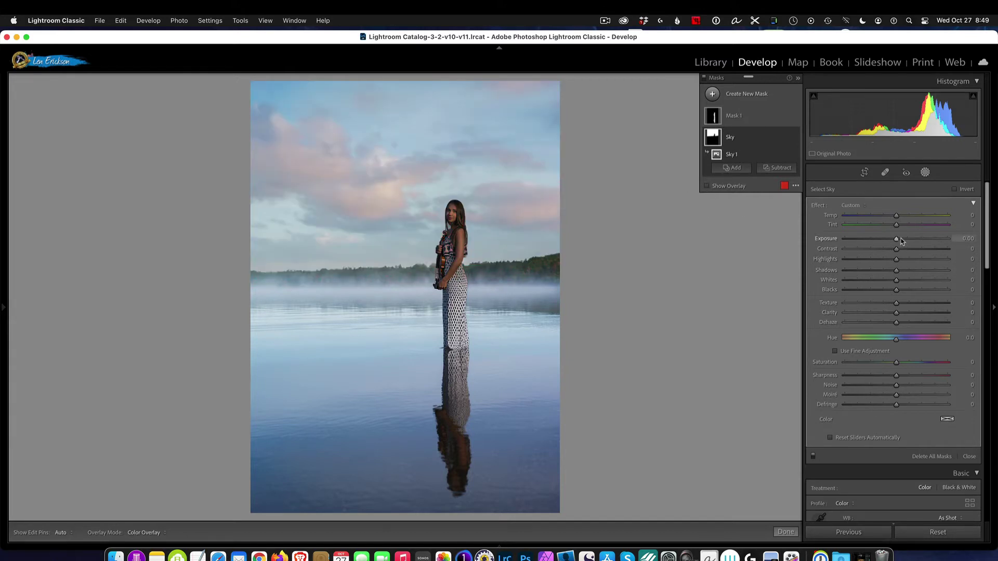
pyautogui.moveTo(896, 240)
pyautogui.mouseDown()
pyautogui.moveTo(916, 243)
pyautogui.moveTo(867, 241)
pyautogui.moveTo(902, 250)
pyautogui.moveTo(900, 241)
pyautogui.mouseUp()
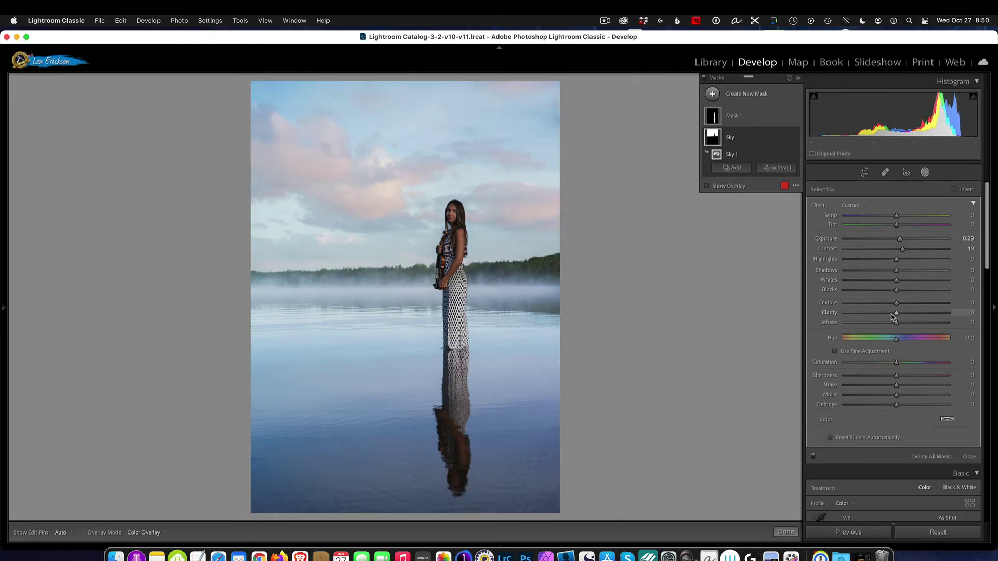
pyautogui.moveTo(896, 315); pyautogui.dragTo(907, 315)
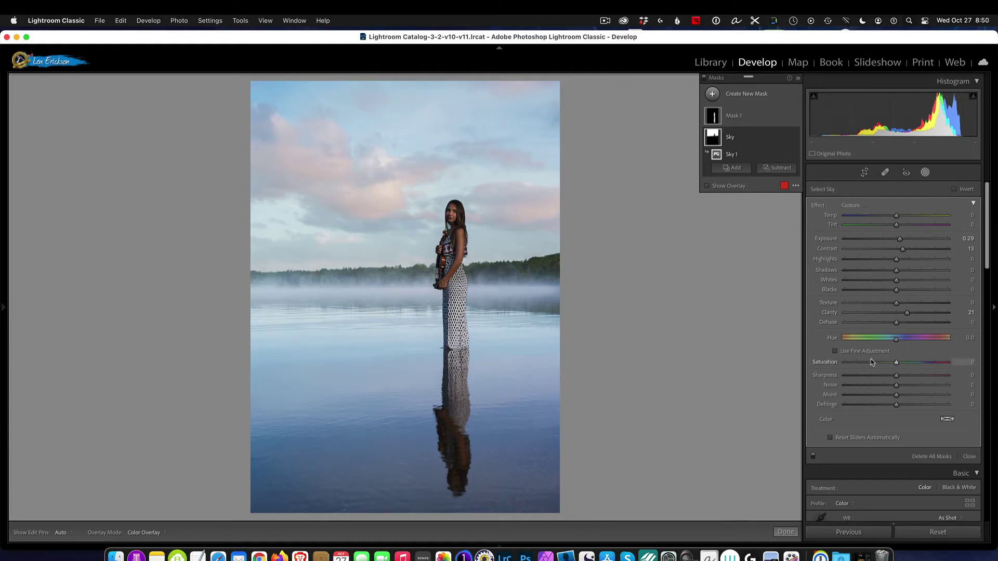
# Raise the Sky mask's saturation to 94 and inspect the coverage of both masks with the red overlay.
pyautogui.moveTo(899, 366); pyautogui.dragTo(925, 365)
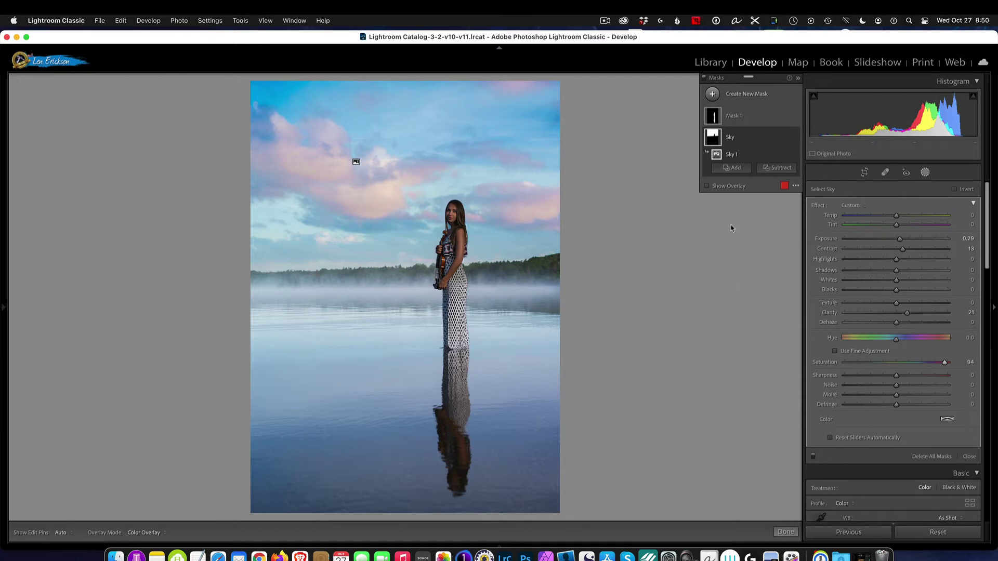
pyautogui.moveTo(716, 113)
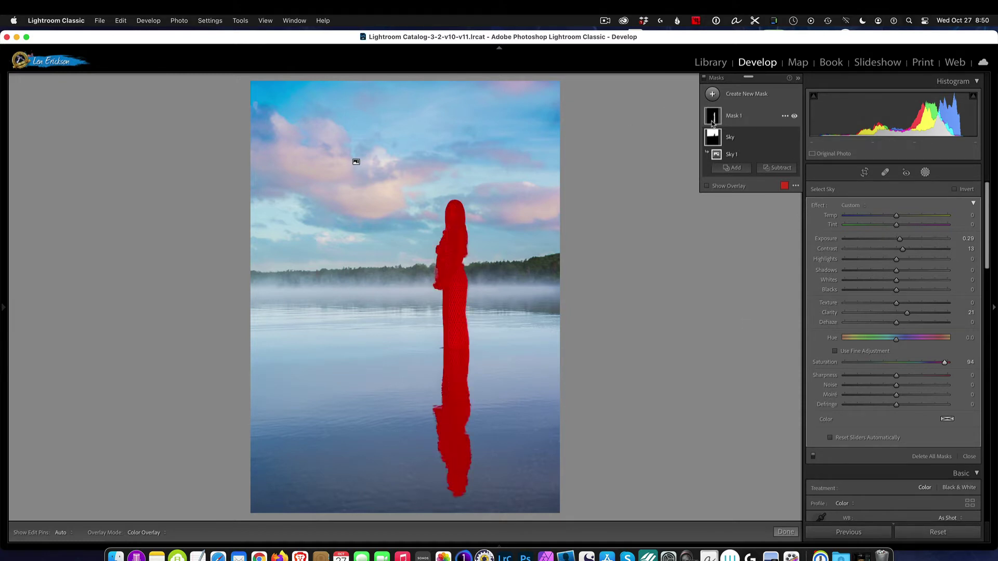
pyautogui.moveTo(715, 141)
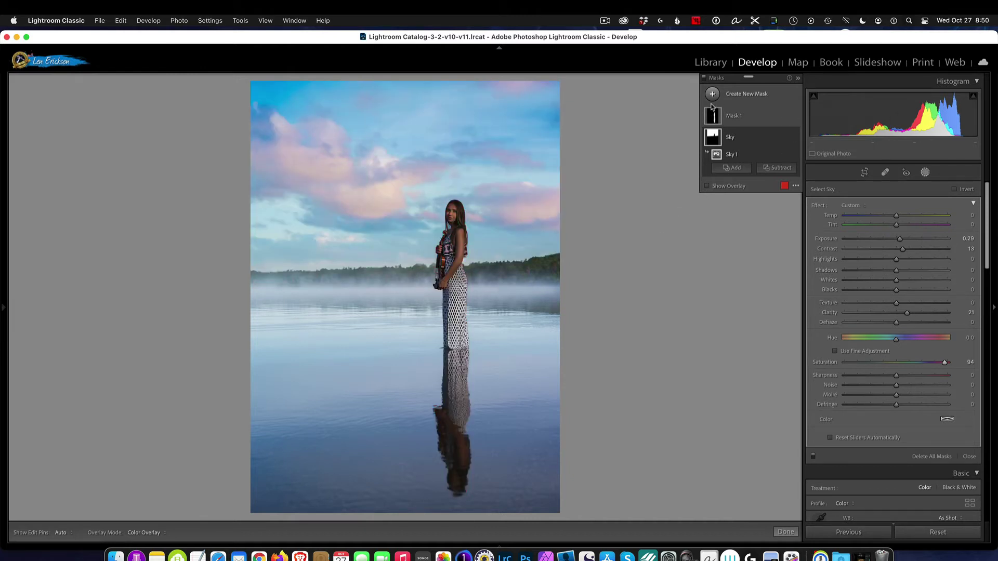
pyautogui.click(707, 186)
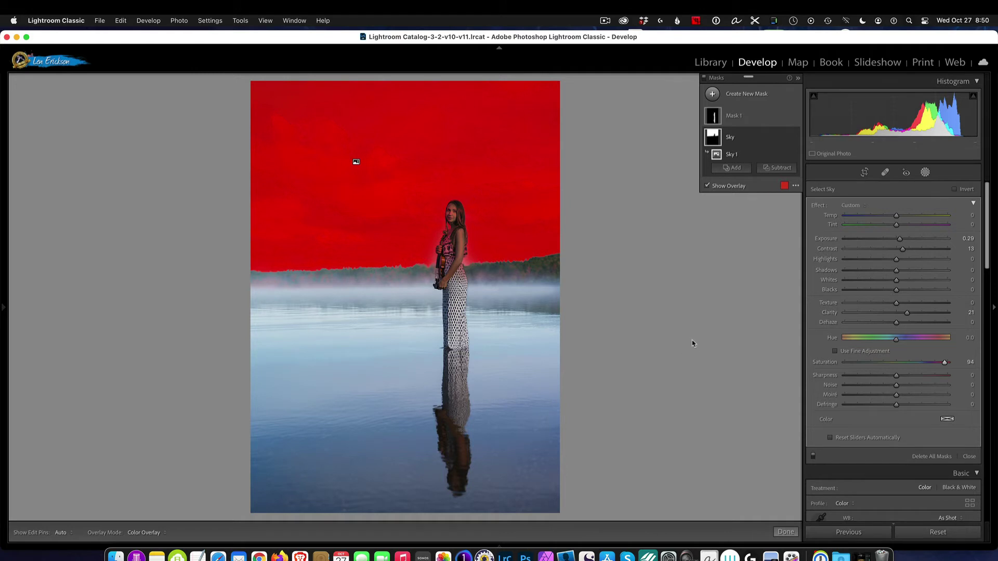
# Delete all masks from the lake portrait and open nature-3338647.JPG in the Develop module.
pyautogui.click(932, 457)
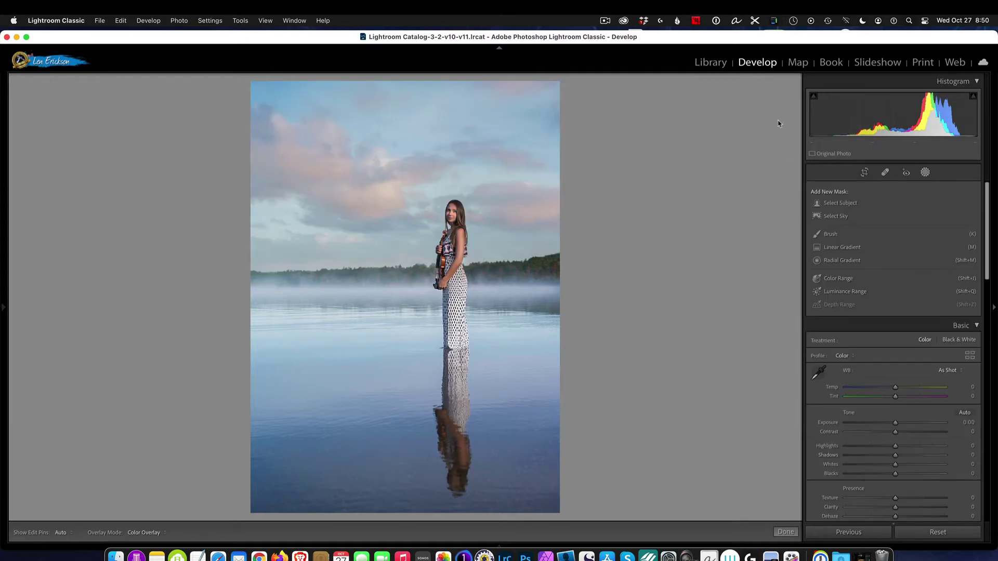
pyautogui.click(716, 62)
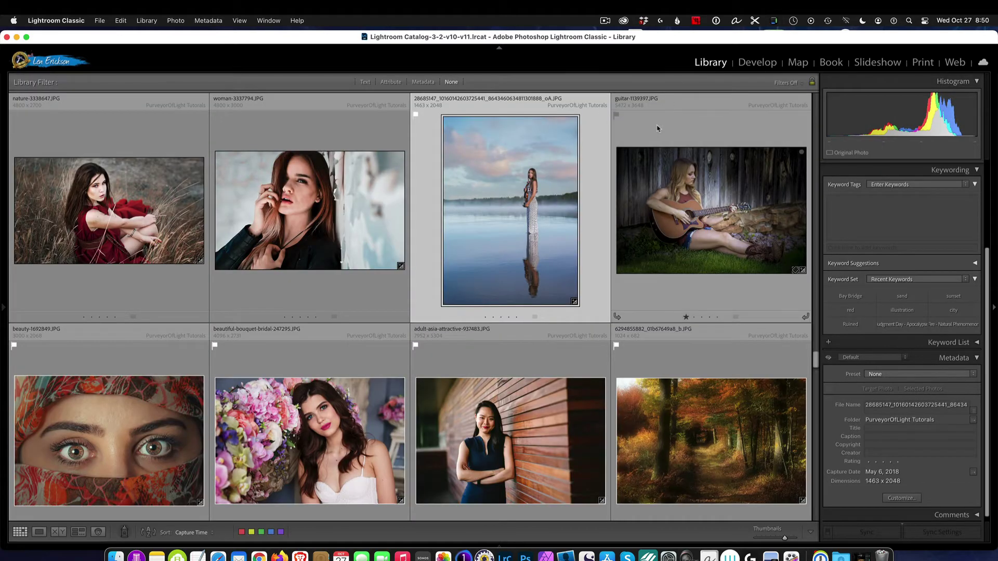
pyautogui.click(149, 198)
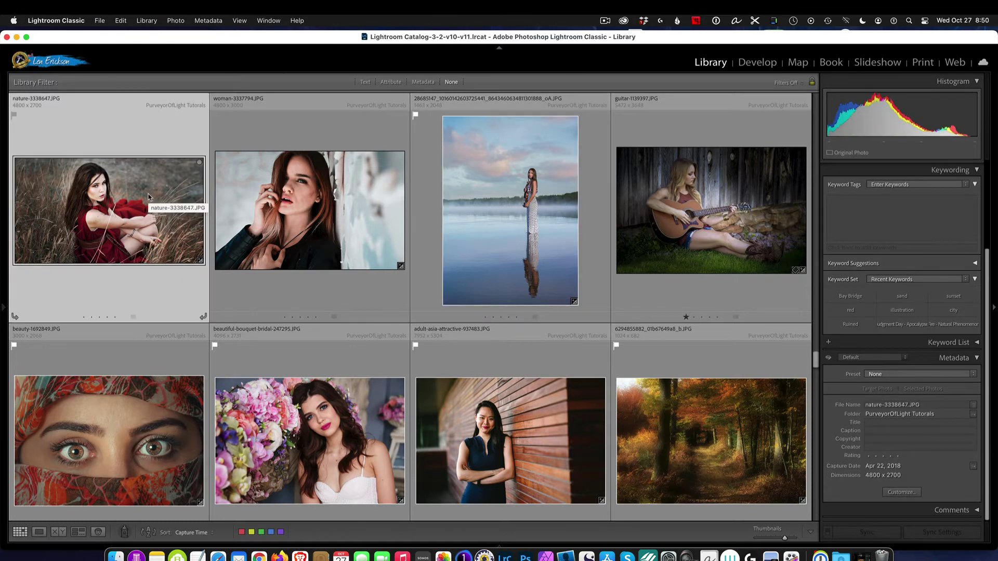
pyautogui.press('d')
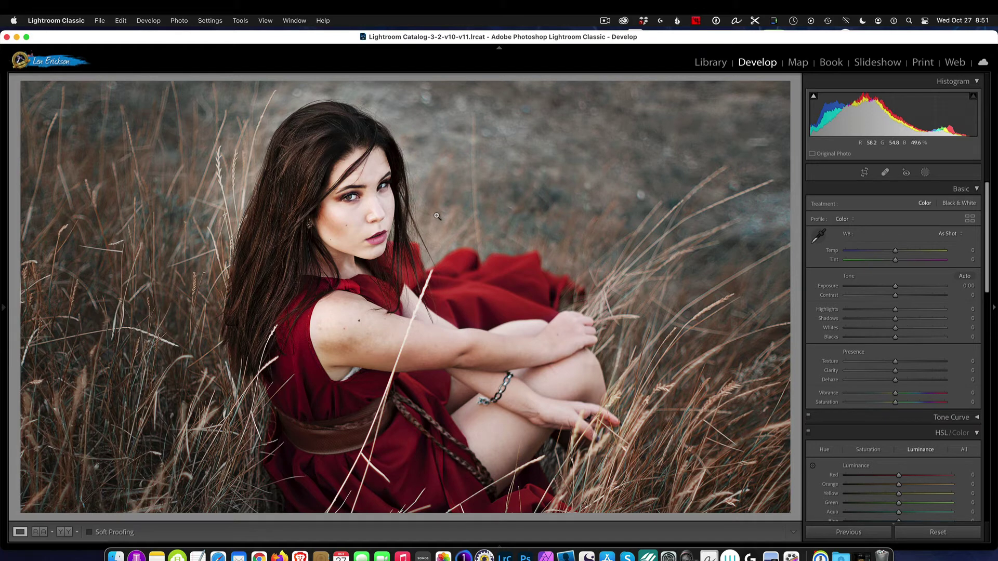
# Try a Select Subject mask on the seated woman in the red dress and delete it again.
pyautogui.click(926, 173)
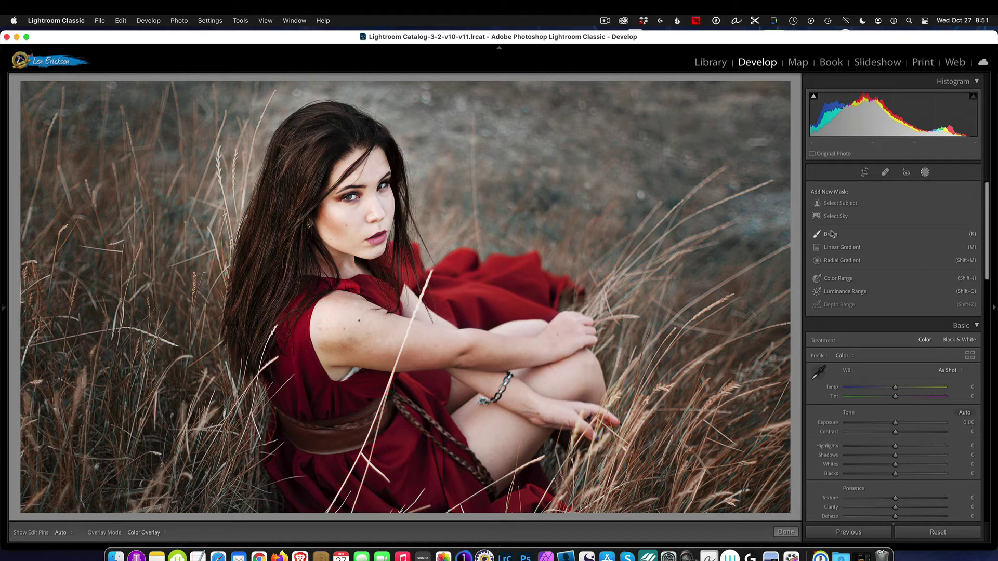
pyautogui.click(837, 204)
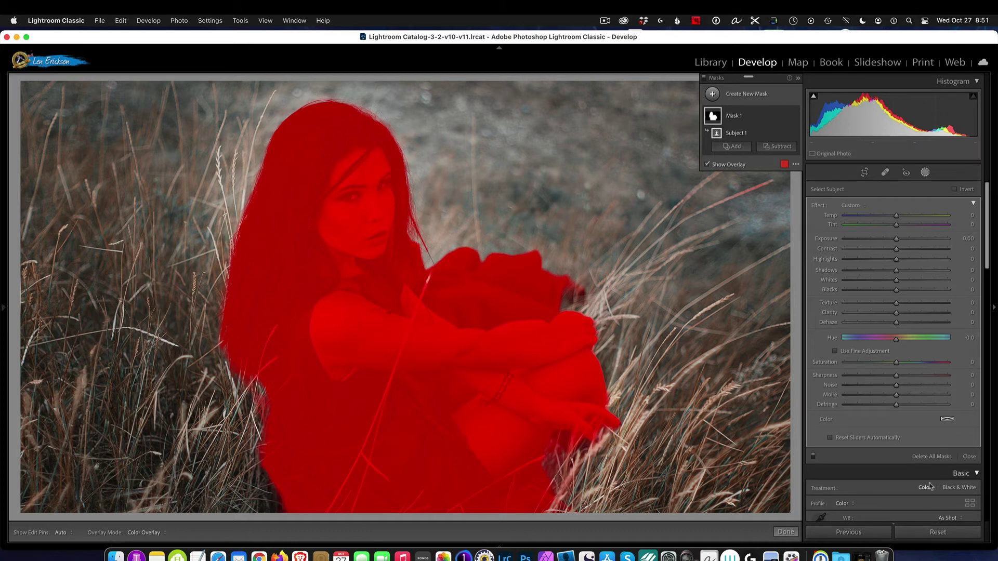
pyautogui.click(924, 457)
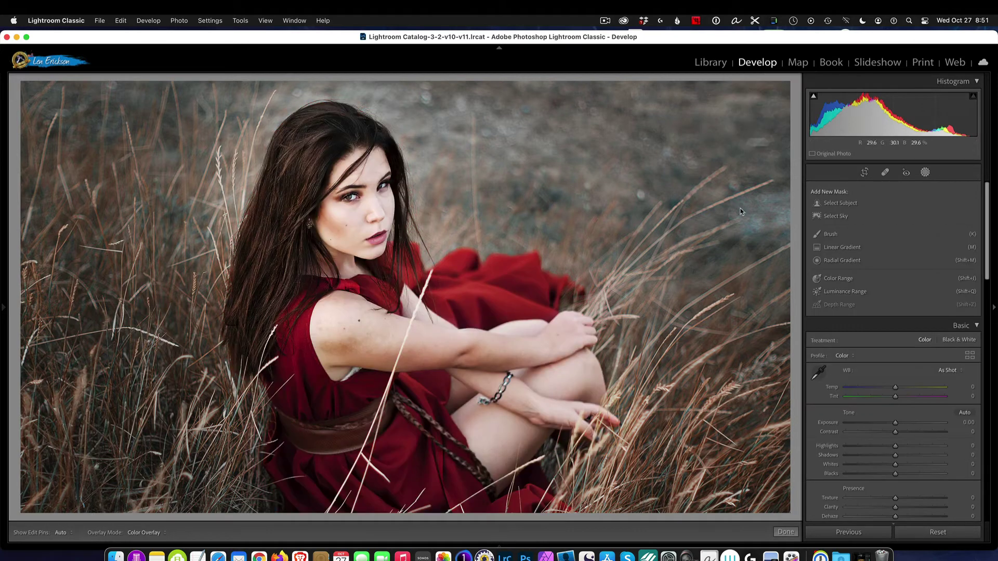
# Open woman-3337794.JPG in the Develop module, try a Select Subject mask on the woman and delete it again.
pyautogui.click(712, 63)
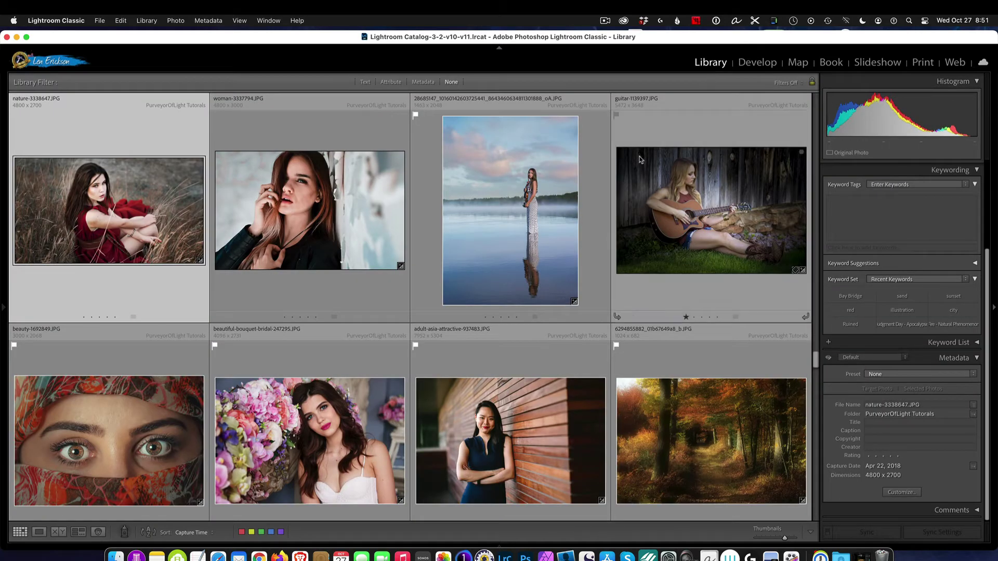
pyautogui.click(348, 218)
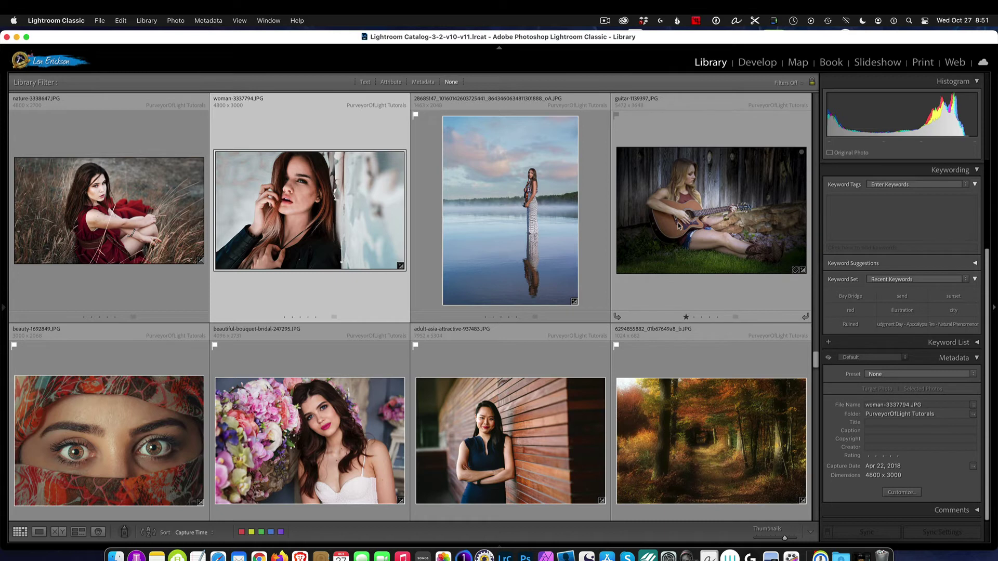
pyautogui.click(751, 63)
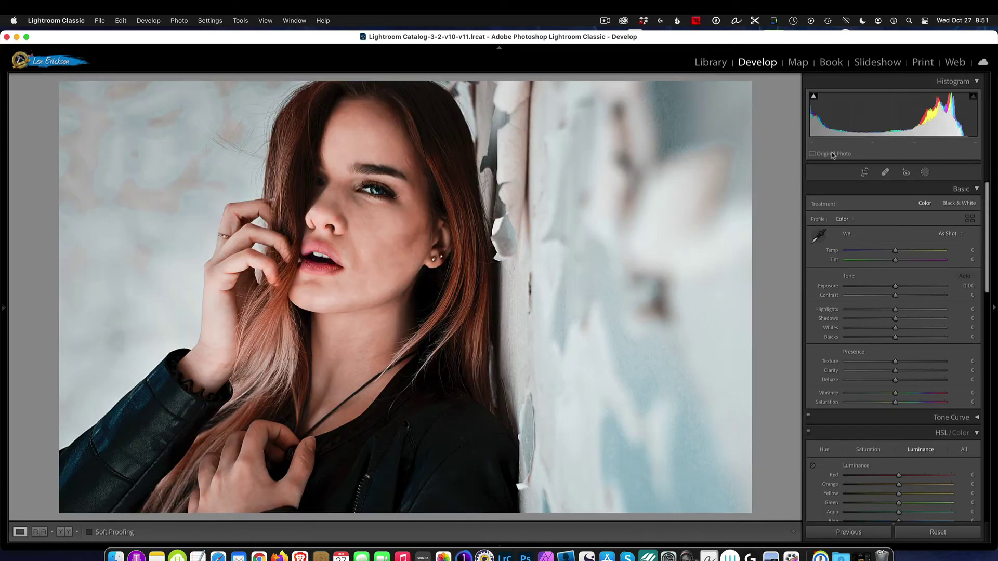
pyautogui.click(925, 172)
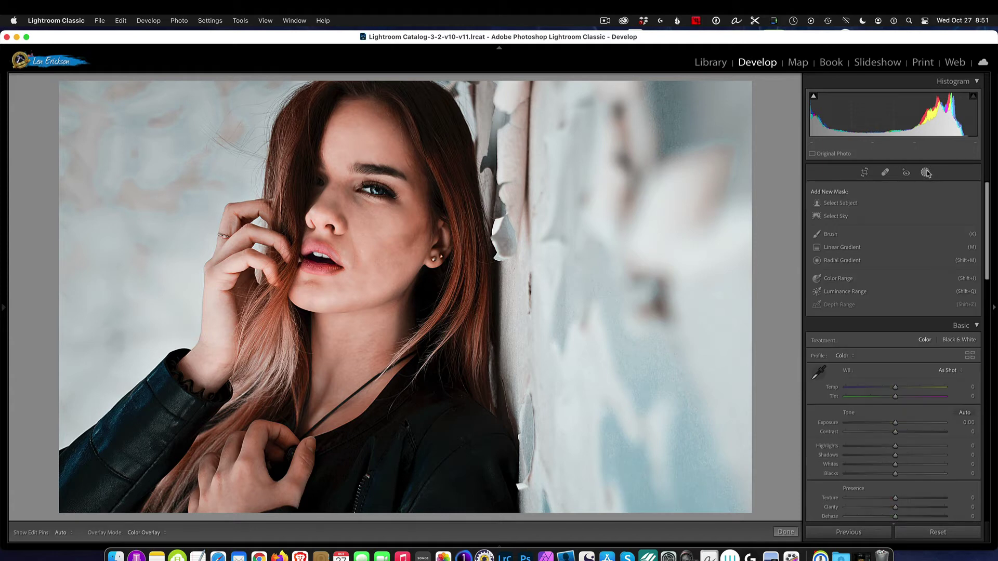
pyautogui.click(851, 204)
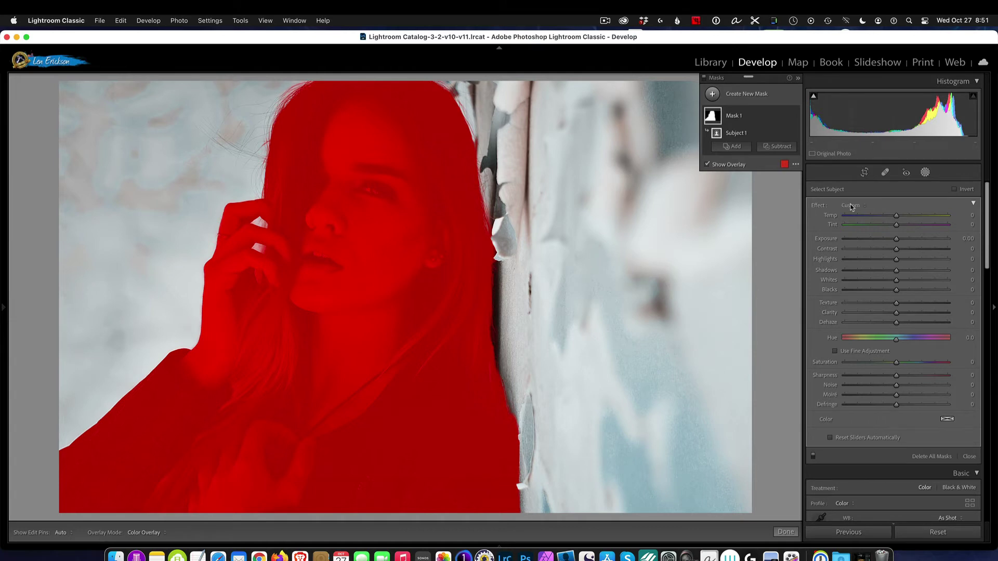
pyautogui.click(922, 459)
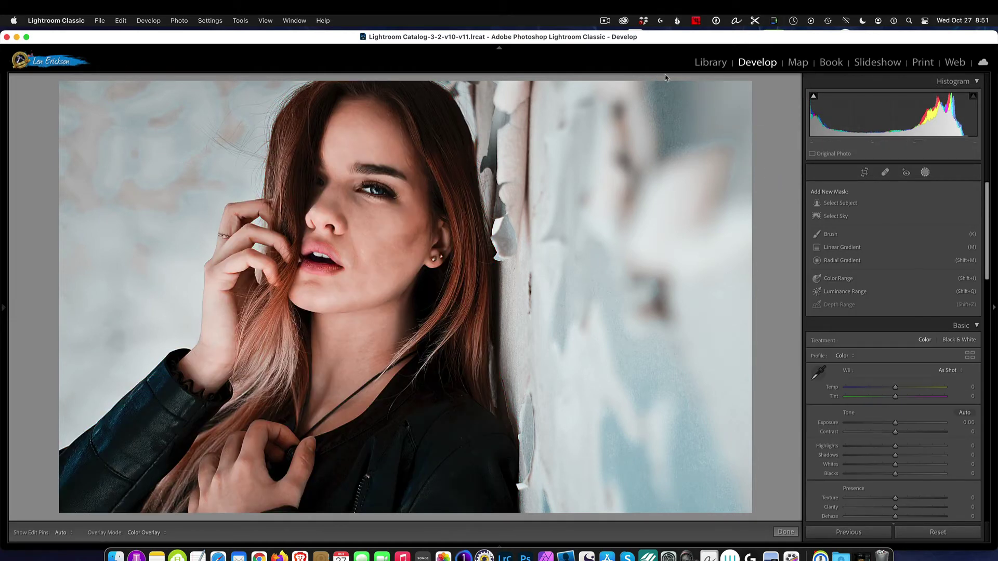
# Open beautiful-bouquet-bridal-247295.JPG in the Develop module and mask the woman beside the flowers with Select Subject.
pyautogui.click(710, 61)
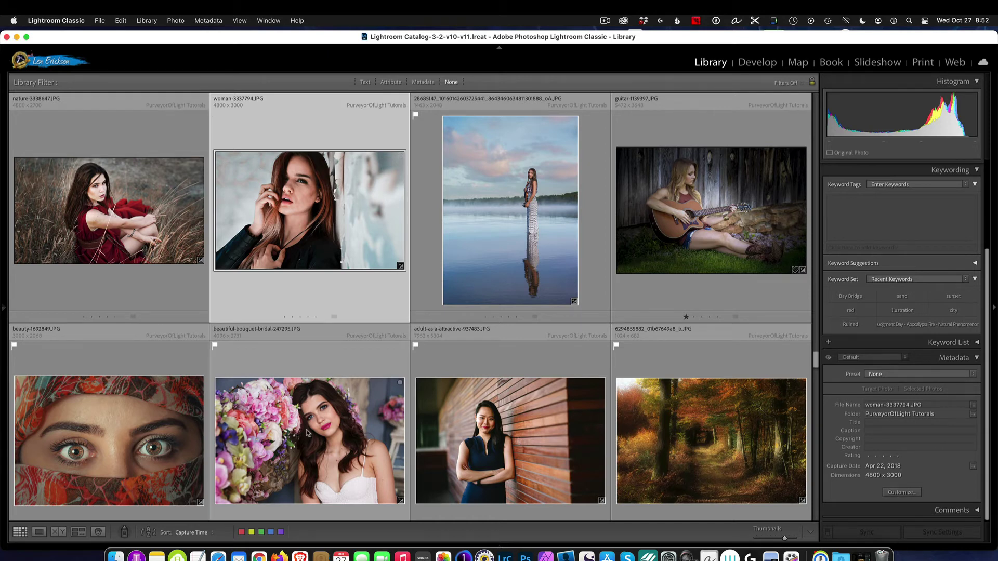
pyautogui.click(307, 433)
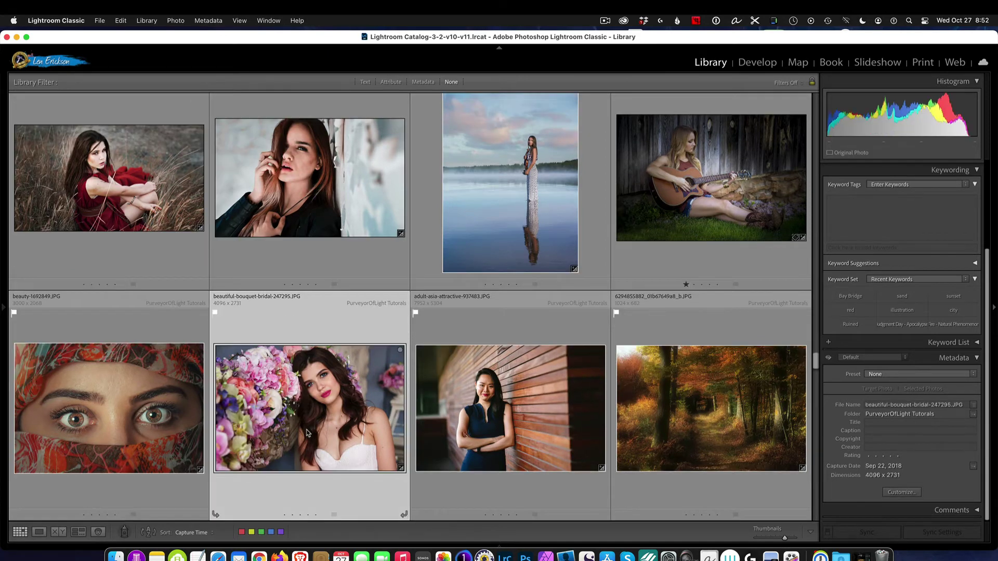
pyautogui.click(756, 65)
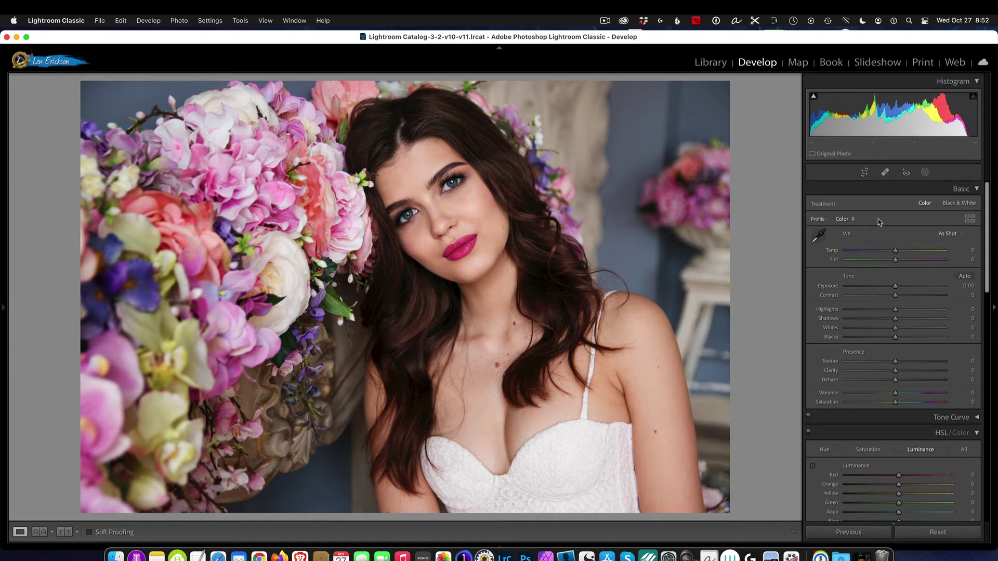
pyautogui.click(925, 172)
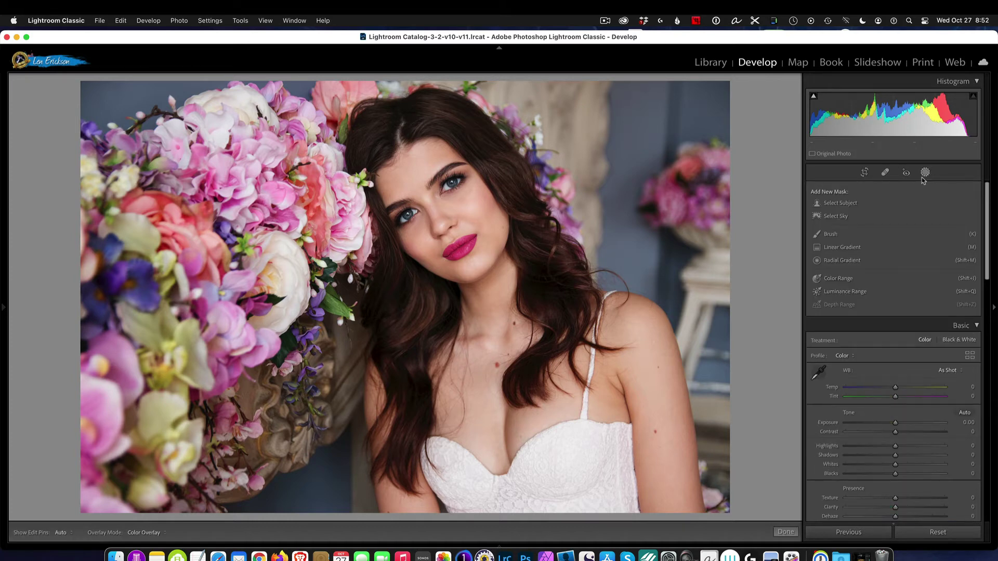
pyautogui.click(842, 203)
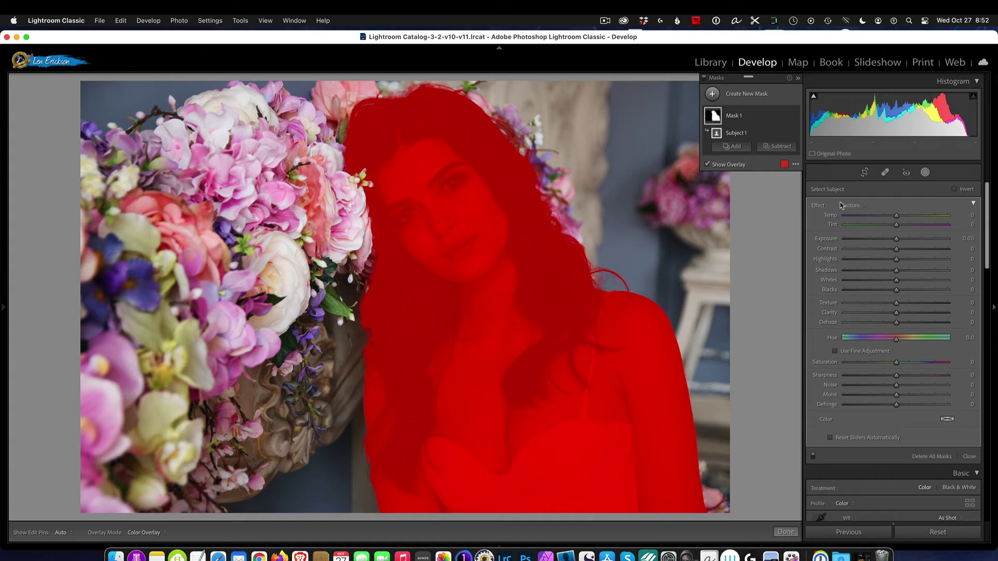
pyautogui.click(867, 438)
pyautogui.hotkey('shift', 'w')
# Open beauty-1692849.JPG in the Develop module and create a Select Subject mask on the close-up of the eyes.
pyautogui.click(722, 62)
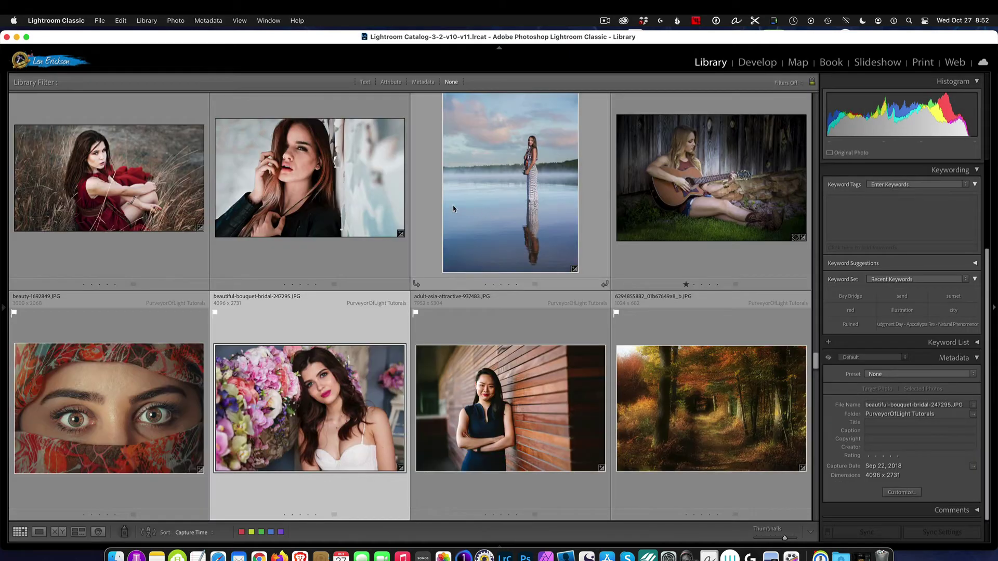
pyautogui.click(126, 387)
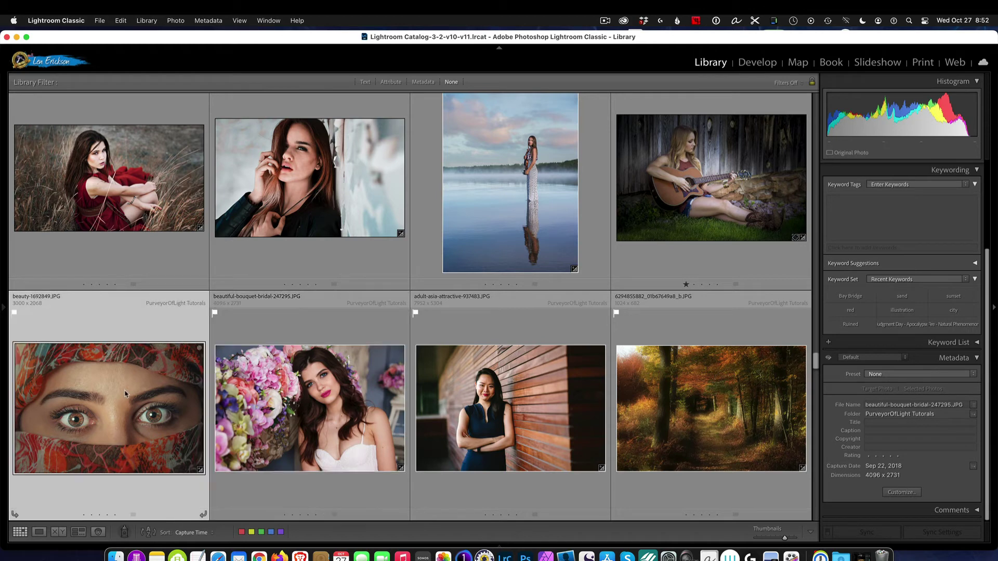
pyautogui.click(757, 61)
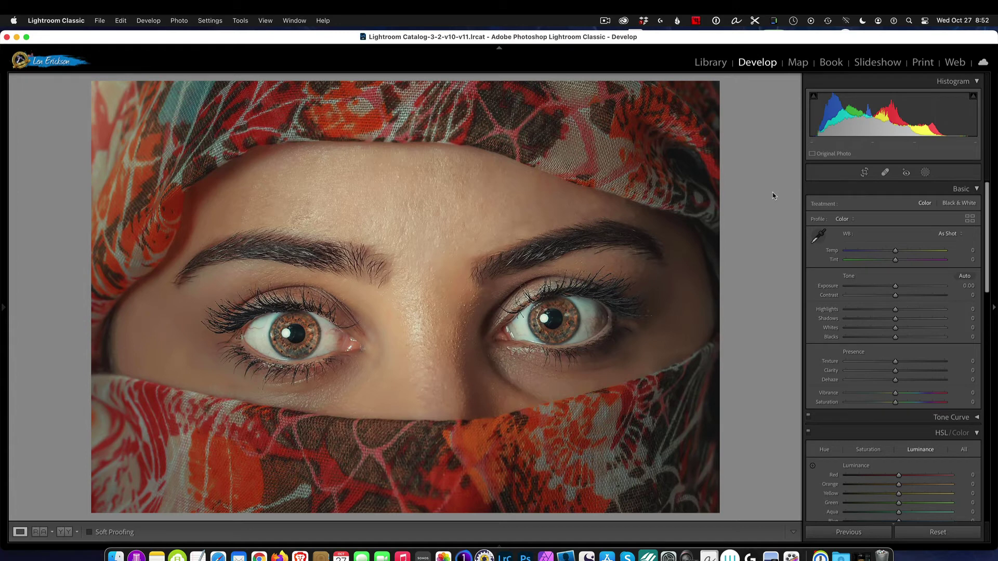
pyautogui.click(925, 173)
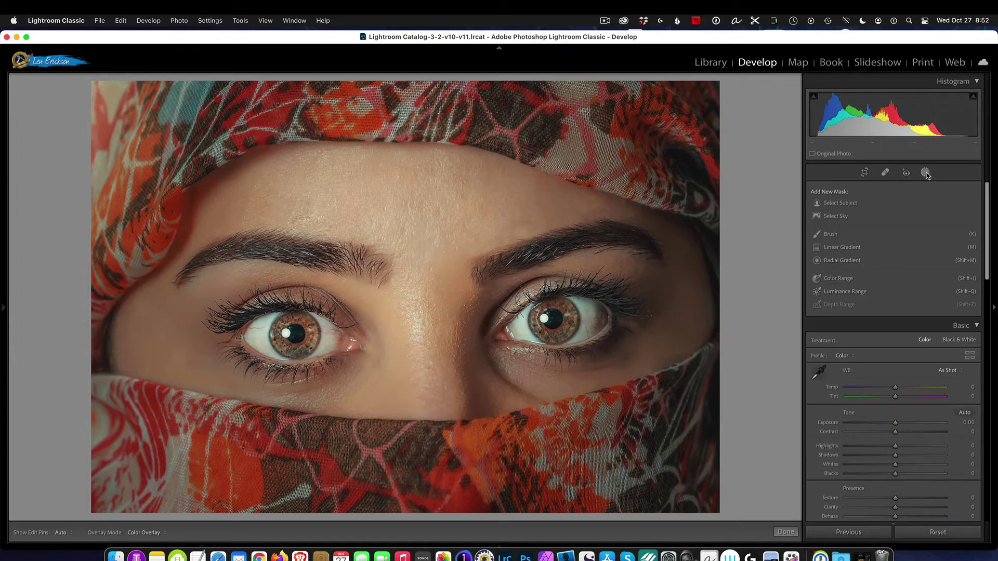
pyautogui.click(838, 204)
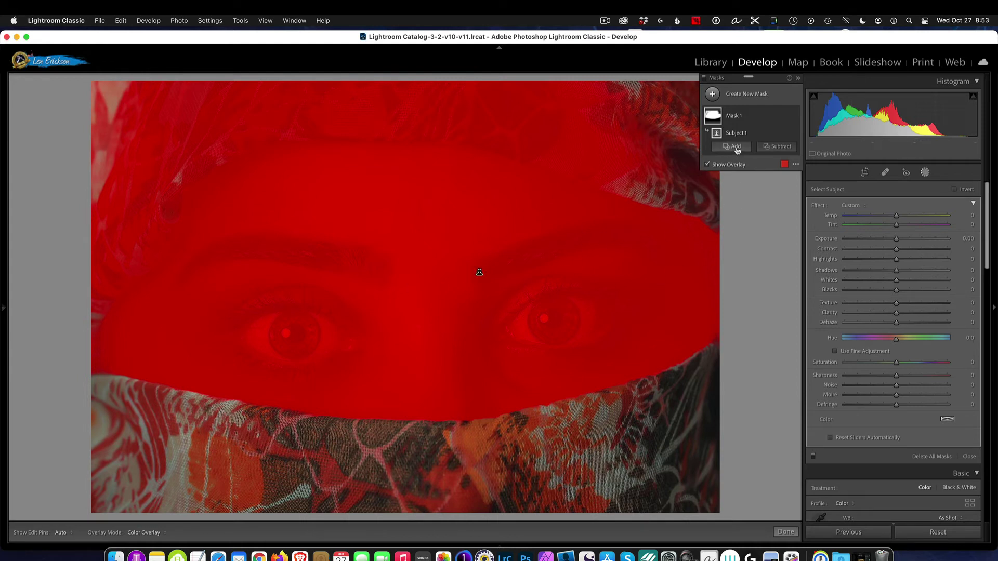
# Subtract the patterned headscarf above the forehead from the subject mask with a brush, following the edge of the face.
pyautogui.click(777, 147)
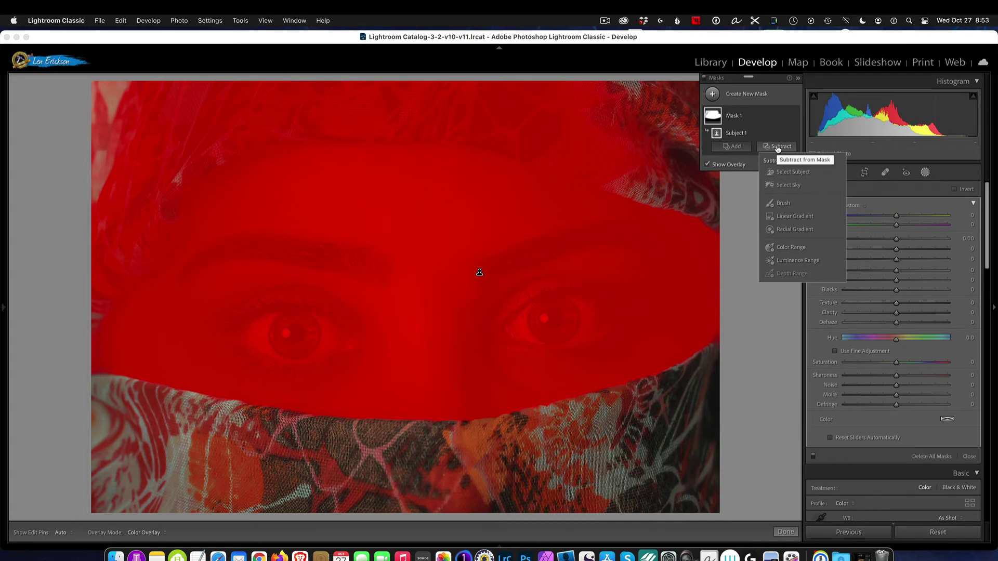
pyautogui.click(783, 204)
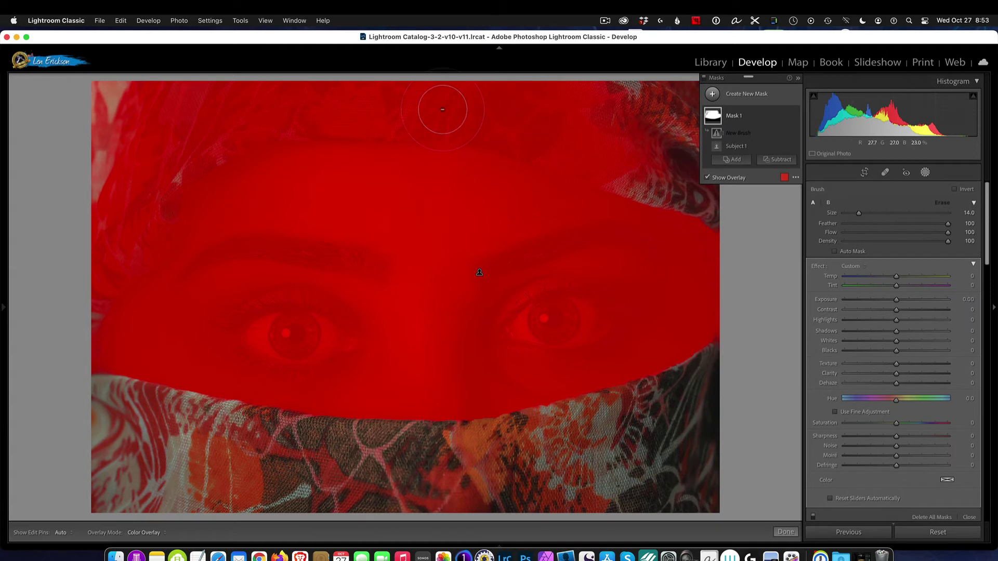
pyautogui.press('h')
pyautogui.moveTo(442, 109)
pyautogui.mouseDown()
pyautogui.moveTo(495, 104)
pyautogui.moveTo(664, 150)
pyautogui.moveTo(597, 107)
pyautogui.moveTo(470, 84)
pyautogui.moveTo(714, 92)
pyautogui.moveTo(706, 135)
pyautogui.moveTo(664, 156)
pyautogui.moveTo(430, 102)
pyautogui.moveTo(305, 100)
pyautogui.moveTo(128, 121)
pyautogui.moveTo(172, 75)
pyautogui.moveTo(394, 81)
pyautogui.moveTo(354, 112)
pyautogui.moveTo(236, 111)
pyautogui.moveTo(171, 130)
pyautogui.moveTo(96, 228)
pyautogui.moveTo(197, 117)
pyautogui.moveTo(88, 283)
pyautogui.moveTo(189, 165)
pyautogui.moveTo(234, 141)
pyautogui.moveTo(330, 120)
pyautogui.moveTo(463, 102)
pyautogui.moveTo(649, 172)
pyautogui.mouseUp()
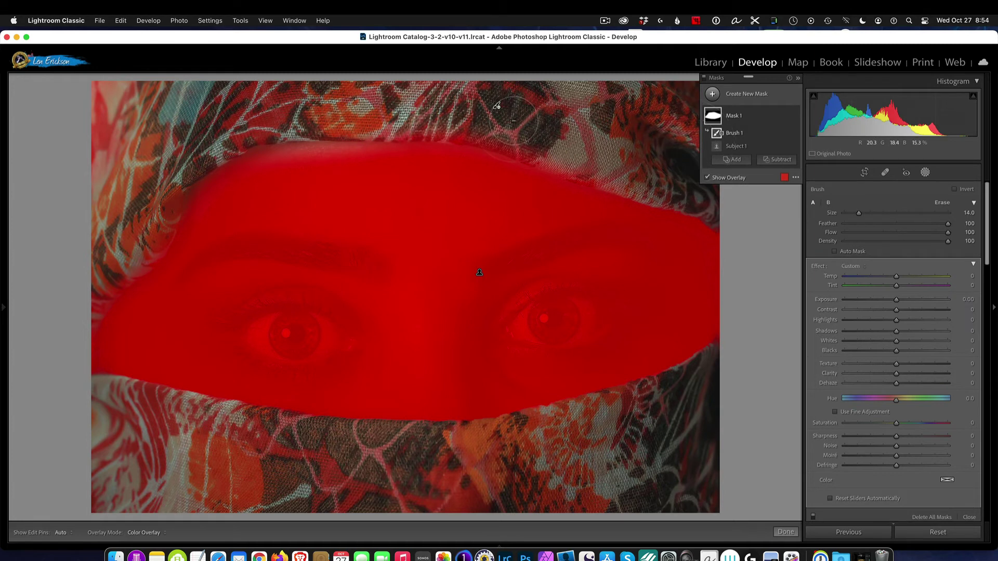
pyautogui.moveTo(515, 117)
pyautogui.mouseDown()
pyautogui.moveTo(487, 114)
pyautogui.moveTo(578, 155)
pyautogui.moveTo(748, 205)
pyautogui.mouseUp()
pyautogui.moveTo(509, 118)
pyautogui.mouseDown()
pyautogui.moveTo(400, 112)
pyautogui.moveTo(427, 152)
pyautogui.mouseUp()
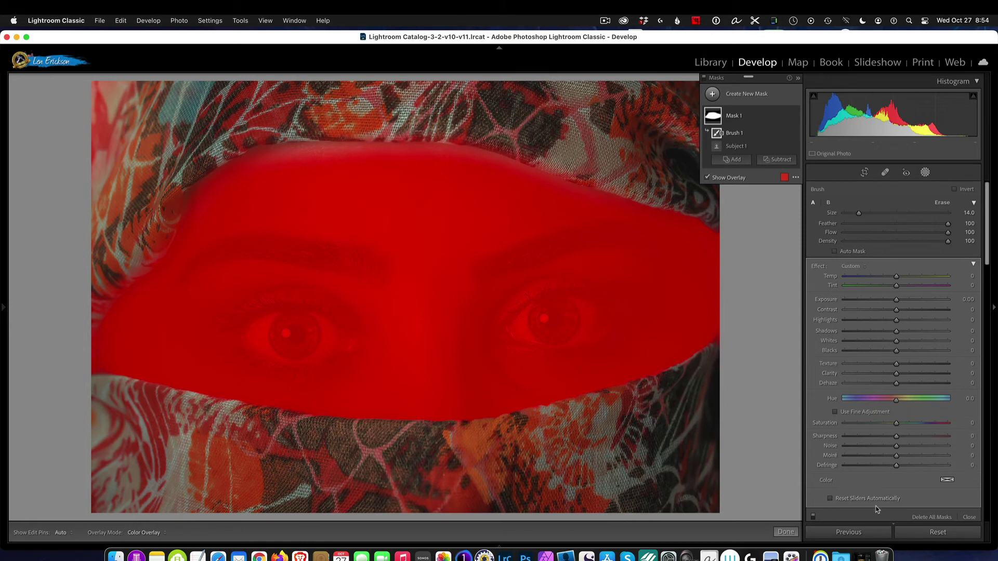
pyautogui.scroll(-1, 881, 508)
pyautogui.click(924, 504)
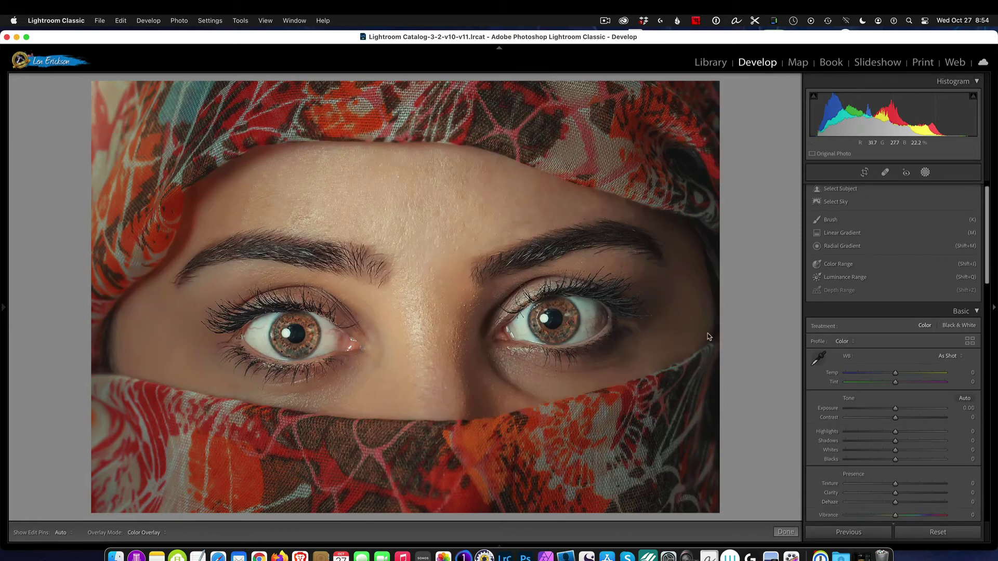
pyautogui.click(709, 63)
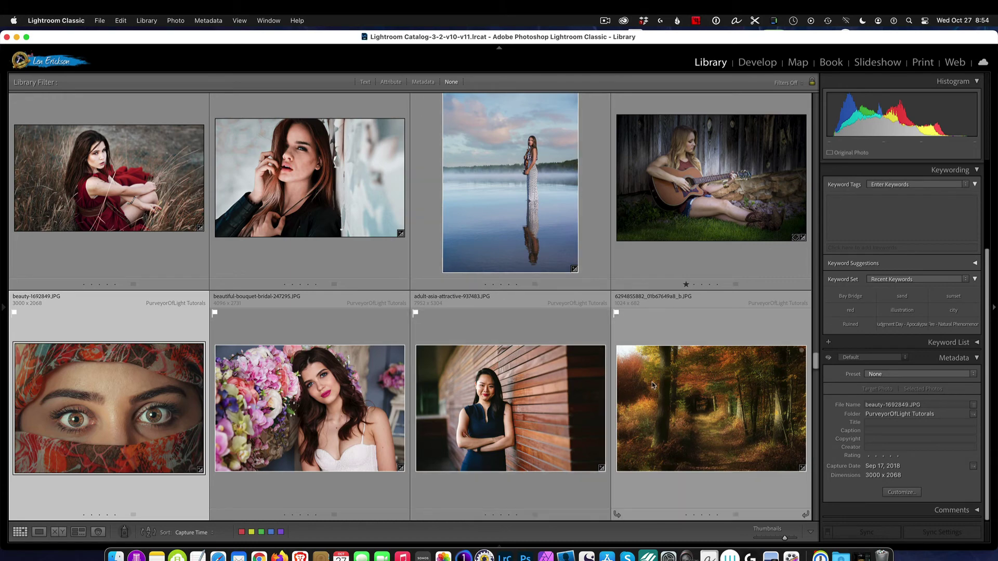
pyautogui.click(701, 393)
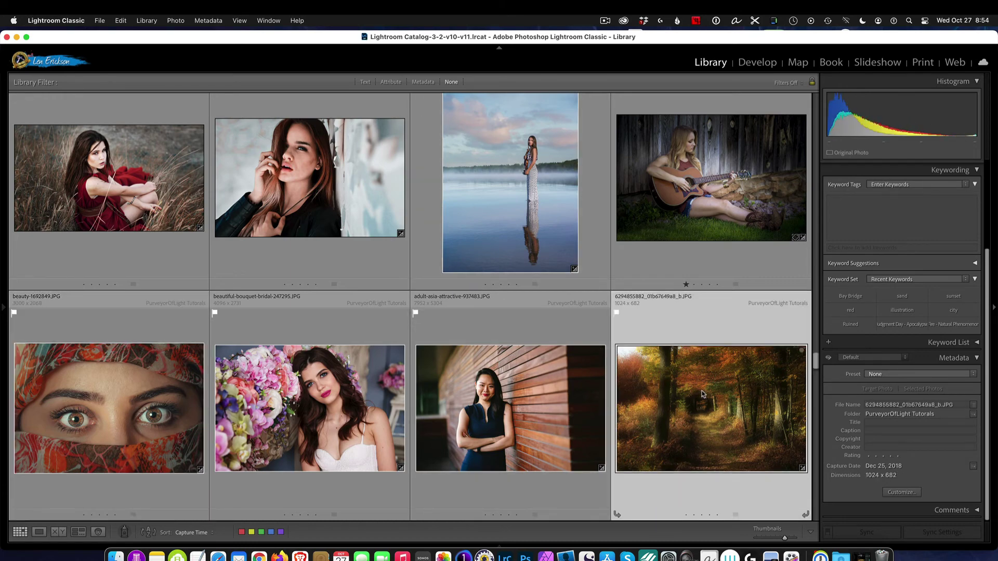
pyautogui.click(751, 65)
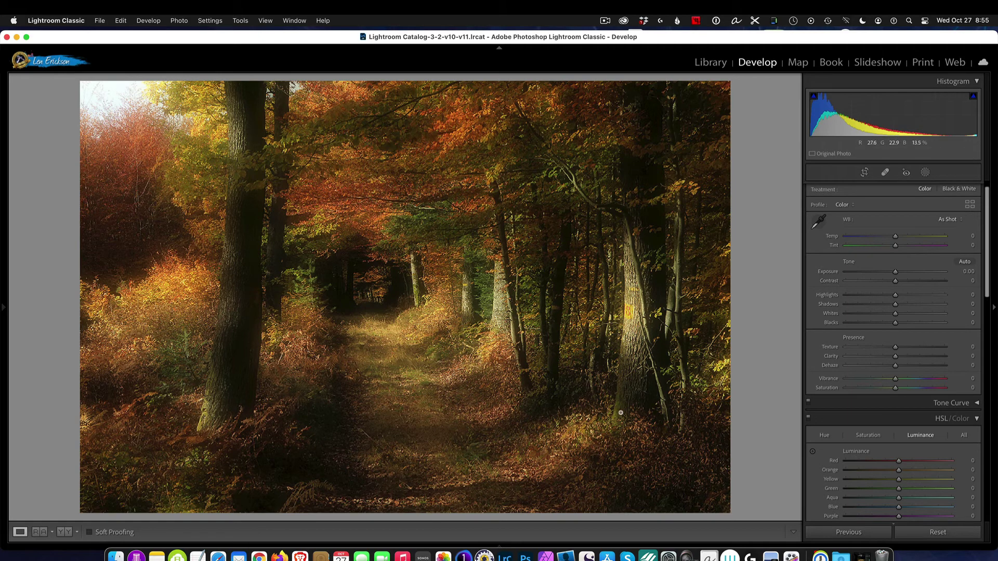
# Try a Select Sky mask on the autumn forest photo, and delete all of its masks.
pyautogui.click(926, 172)
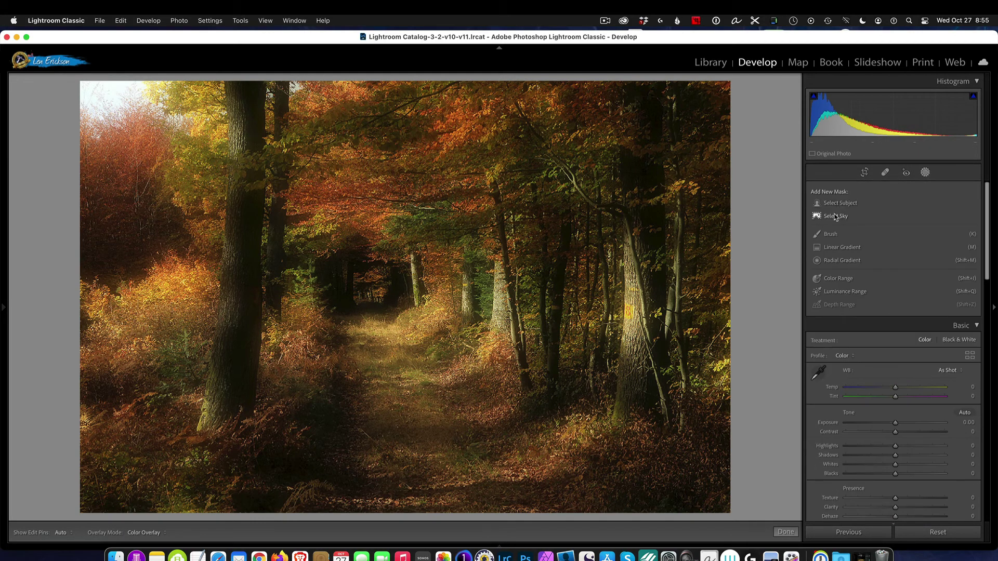
pyautogui.click(833, 216)
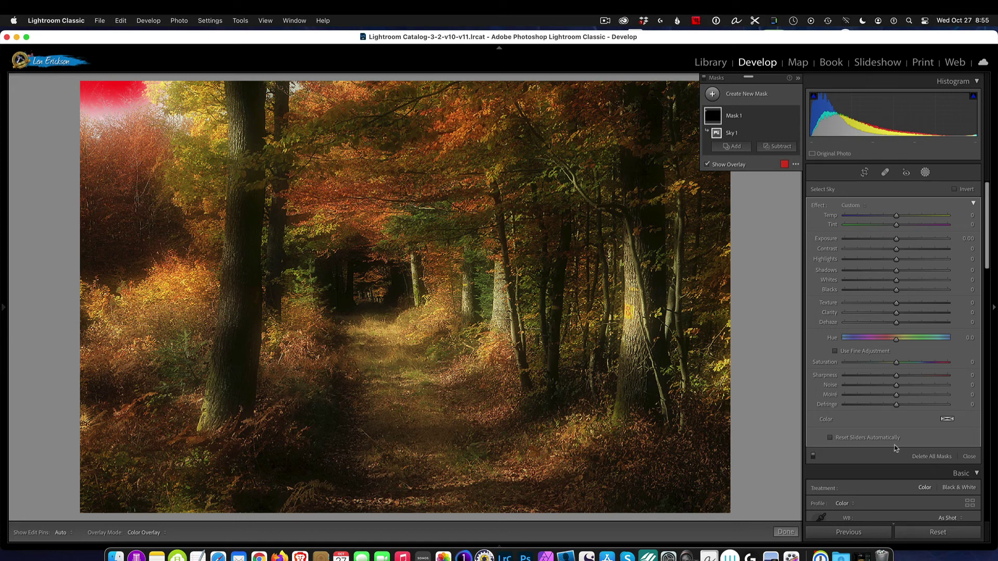
pyautogui.click(929, 457)
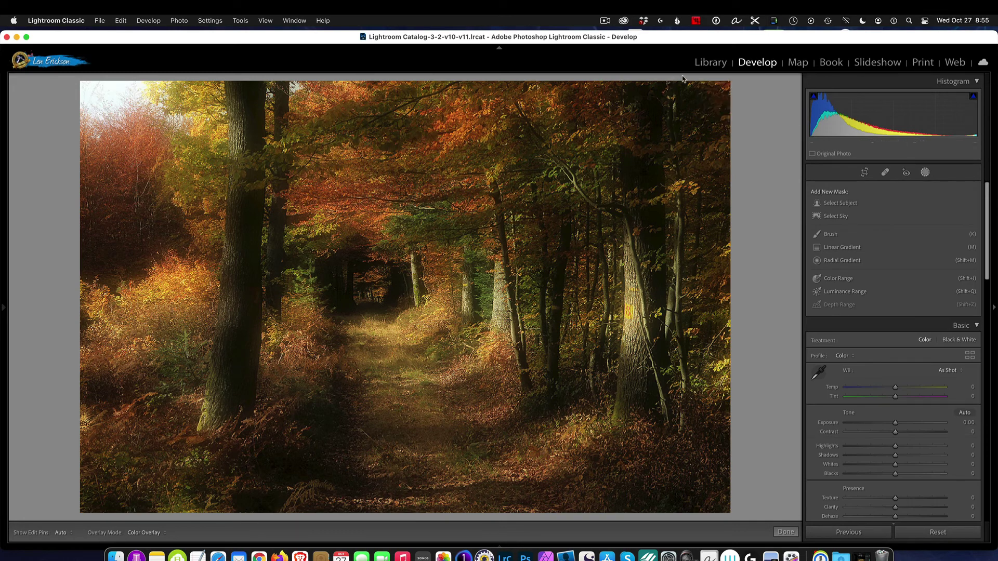
# Open adult-asia-attractive-937483.JPG in the Develop module and mask the woman by the wooden wall with Select Subject.
pyautogui.click(703, 64)
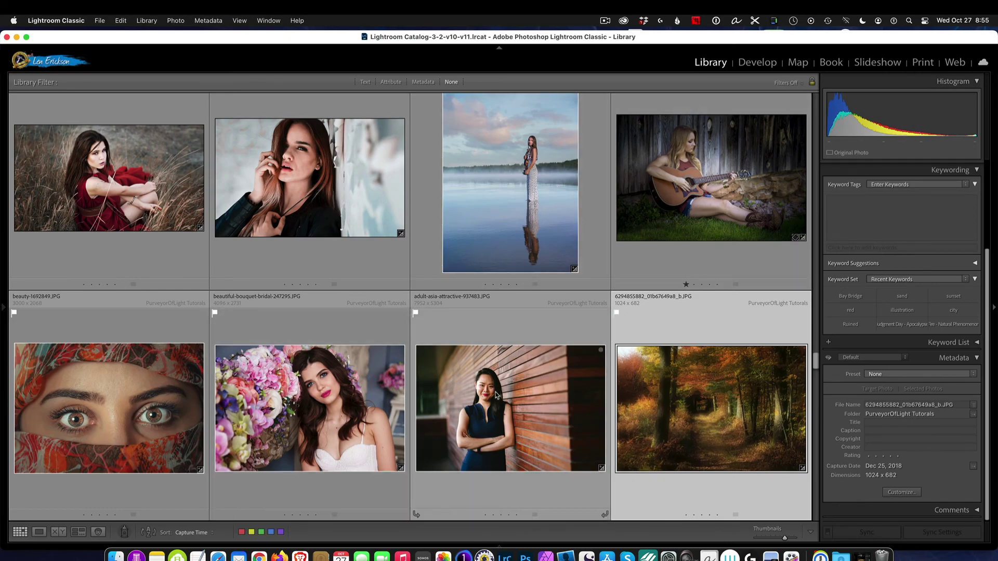
pyautogui.click(505, 406)
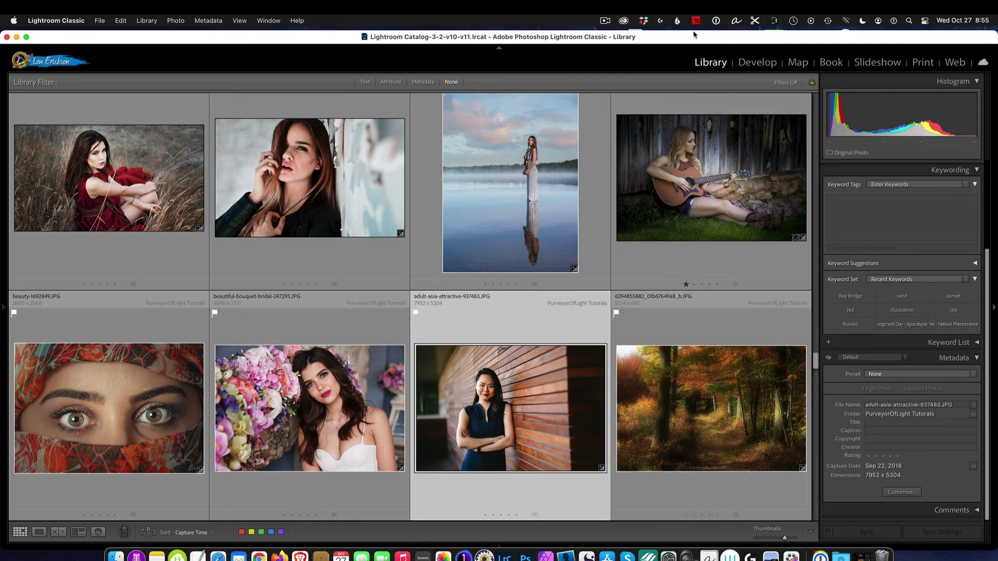
pyautogui.click(757, 63)
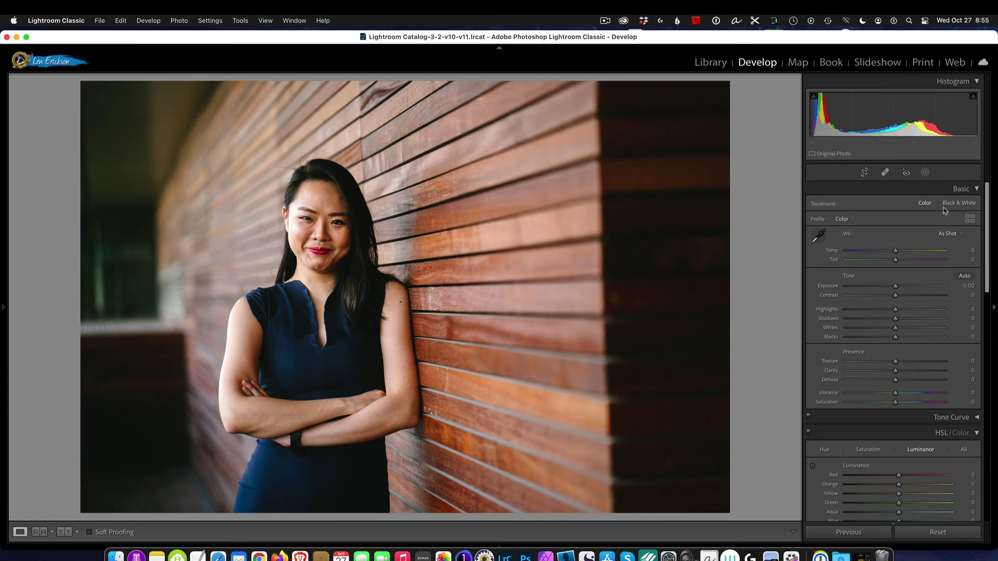
pyautogui.click(924, 173)
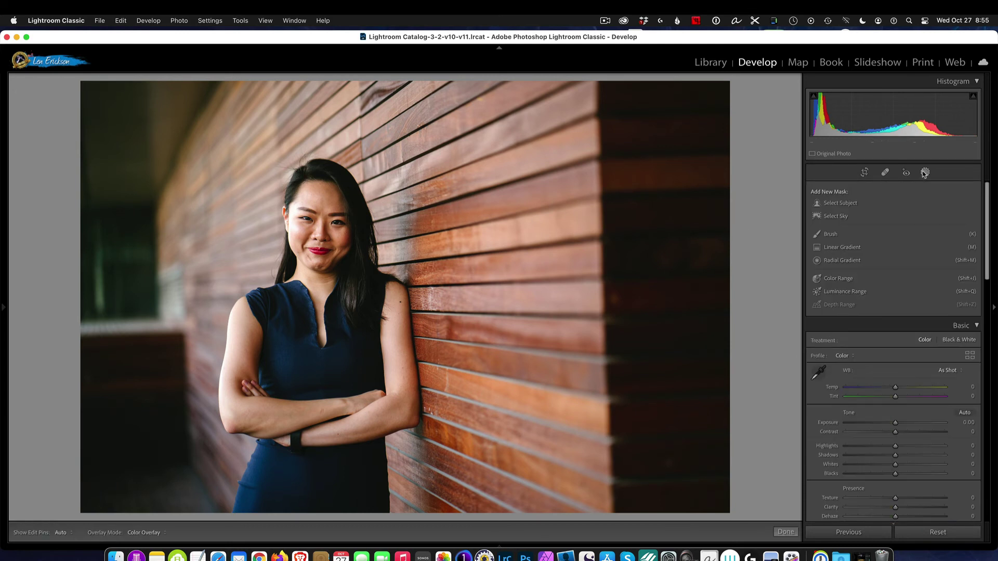
pyautogui.click(829, 208)
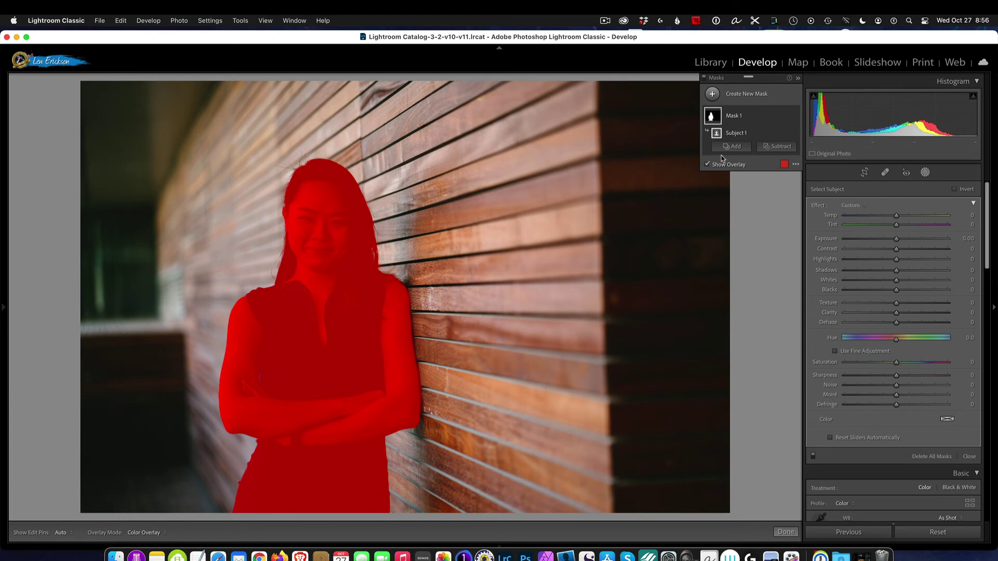
# Hide the mask overlay and set the subject mask's Exposure to 0.80 and Blacks to -21.
pyautogui.click(706, 164)
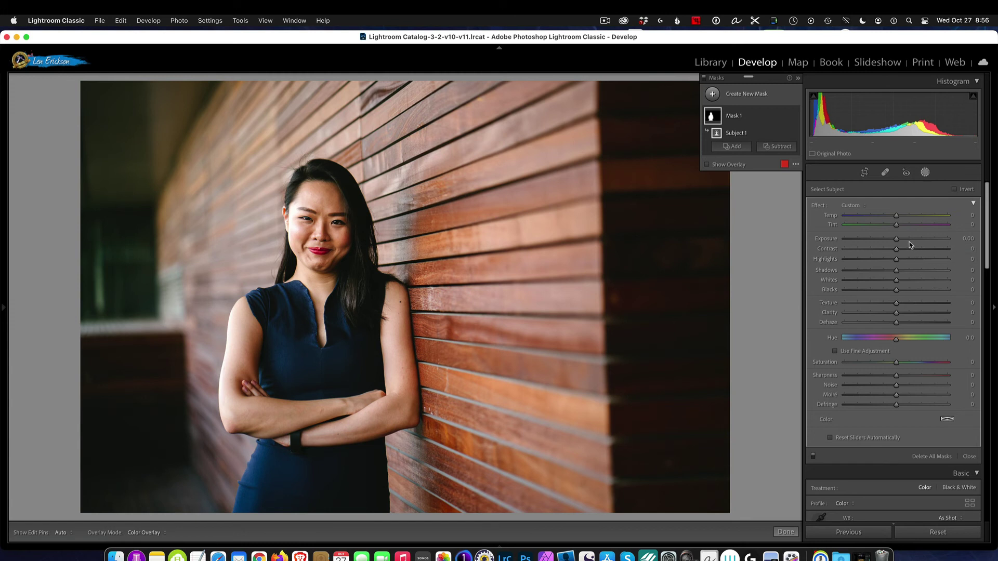
pyautogui.moveTo(896, 238); pyautogui.dragTo(907, 239)
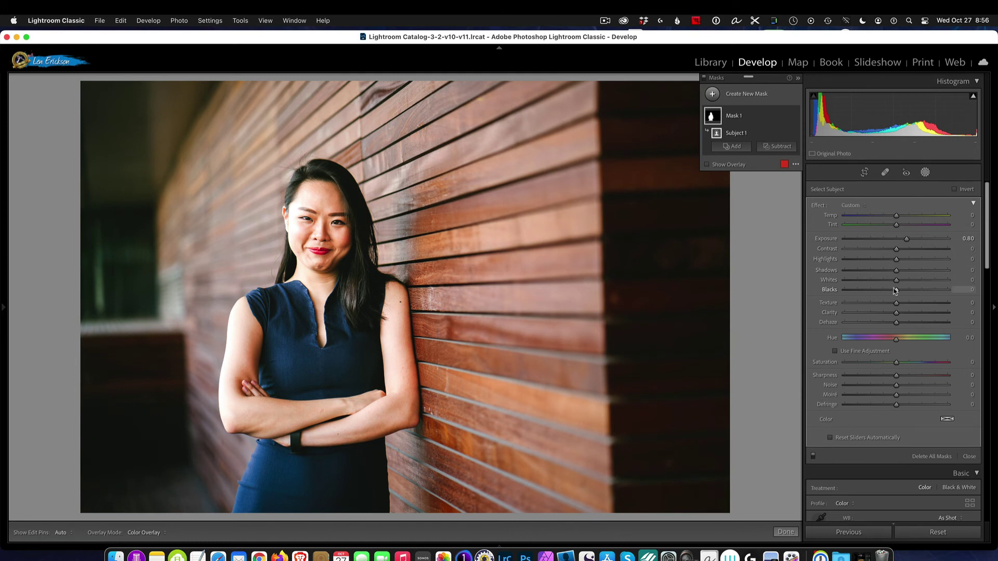
pyautogui.moveTo(896, 290); pyautogui.dragTo(886, 290)
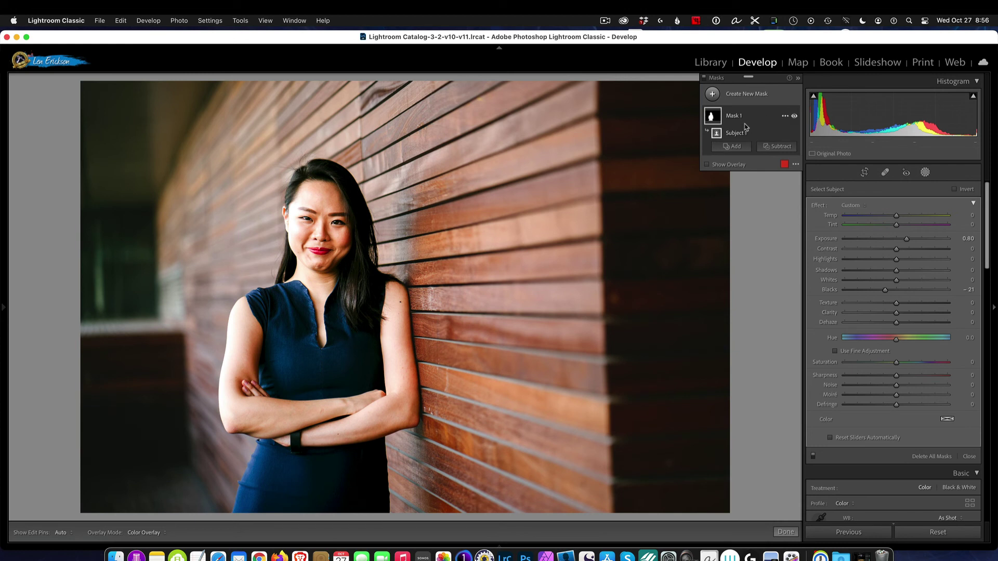
pyautogui.moveTo(736, 125)
# Switch to Creative Cloud to review the recent app updates, and return to Lightroom Classic.
pyautogui.click(623, 20)
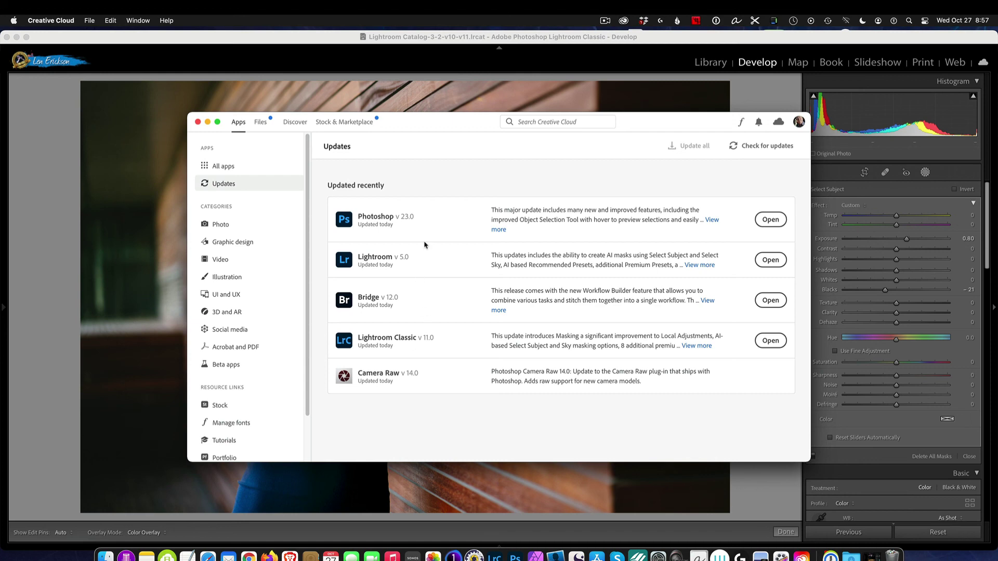
pyautogui.click(544, 36)
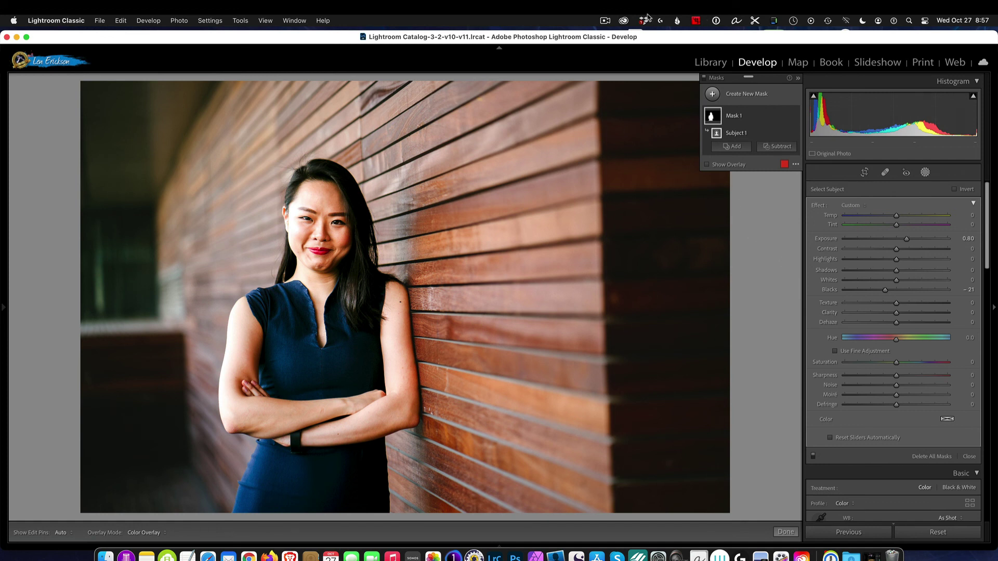
pyautogui.click(603, 19)
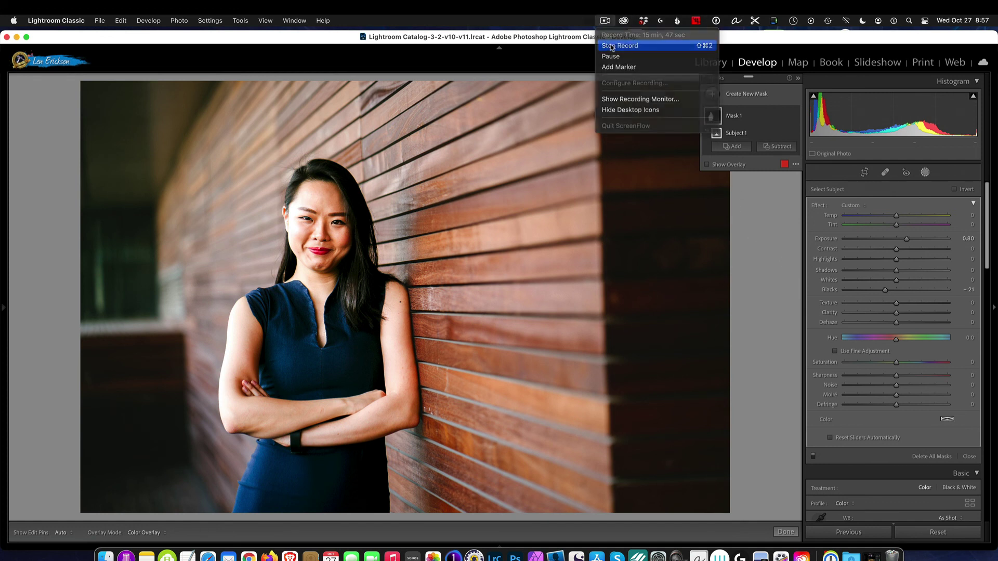